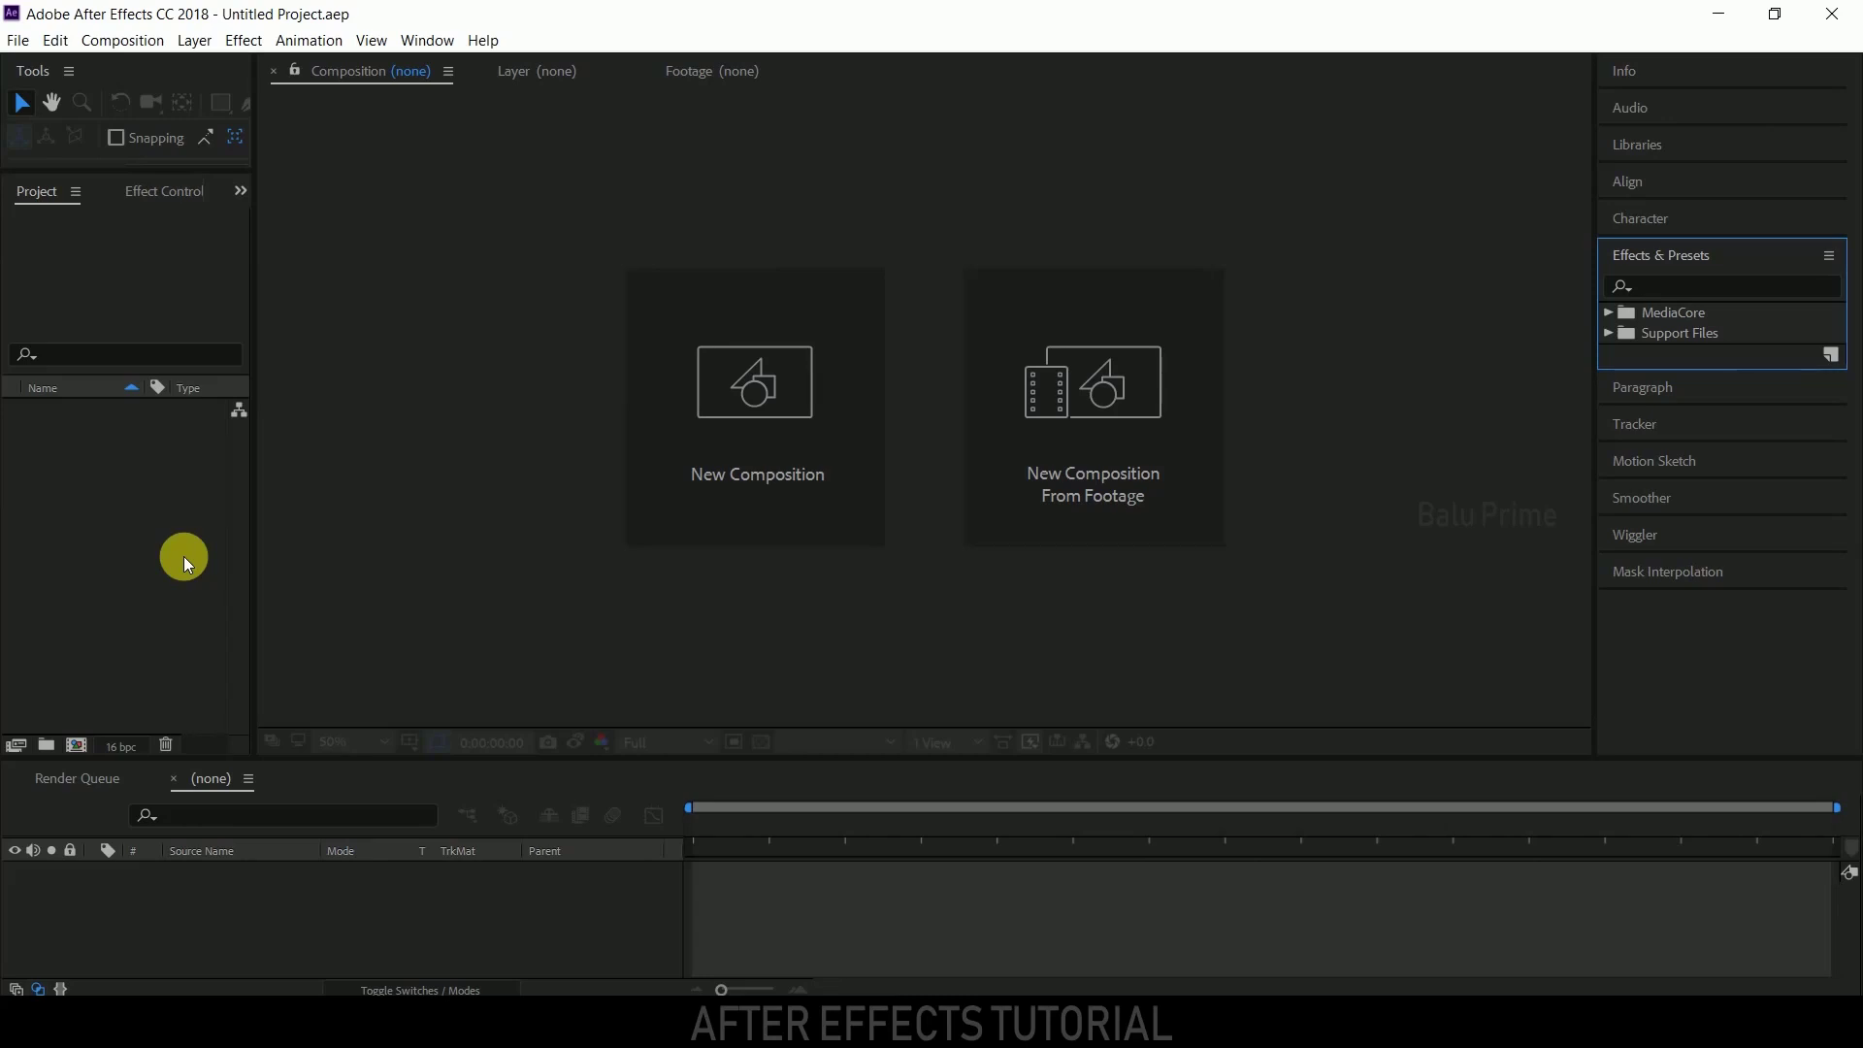
Create Comp 1 from the HDTV 1080 24 preset: 1920×1080, 24 fps, duration 0:00:10:11
{"action": "left_click", "coordinate": [136, 41]}
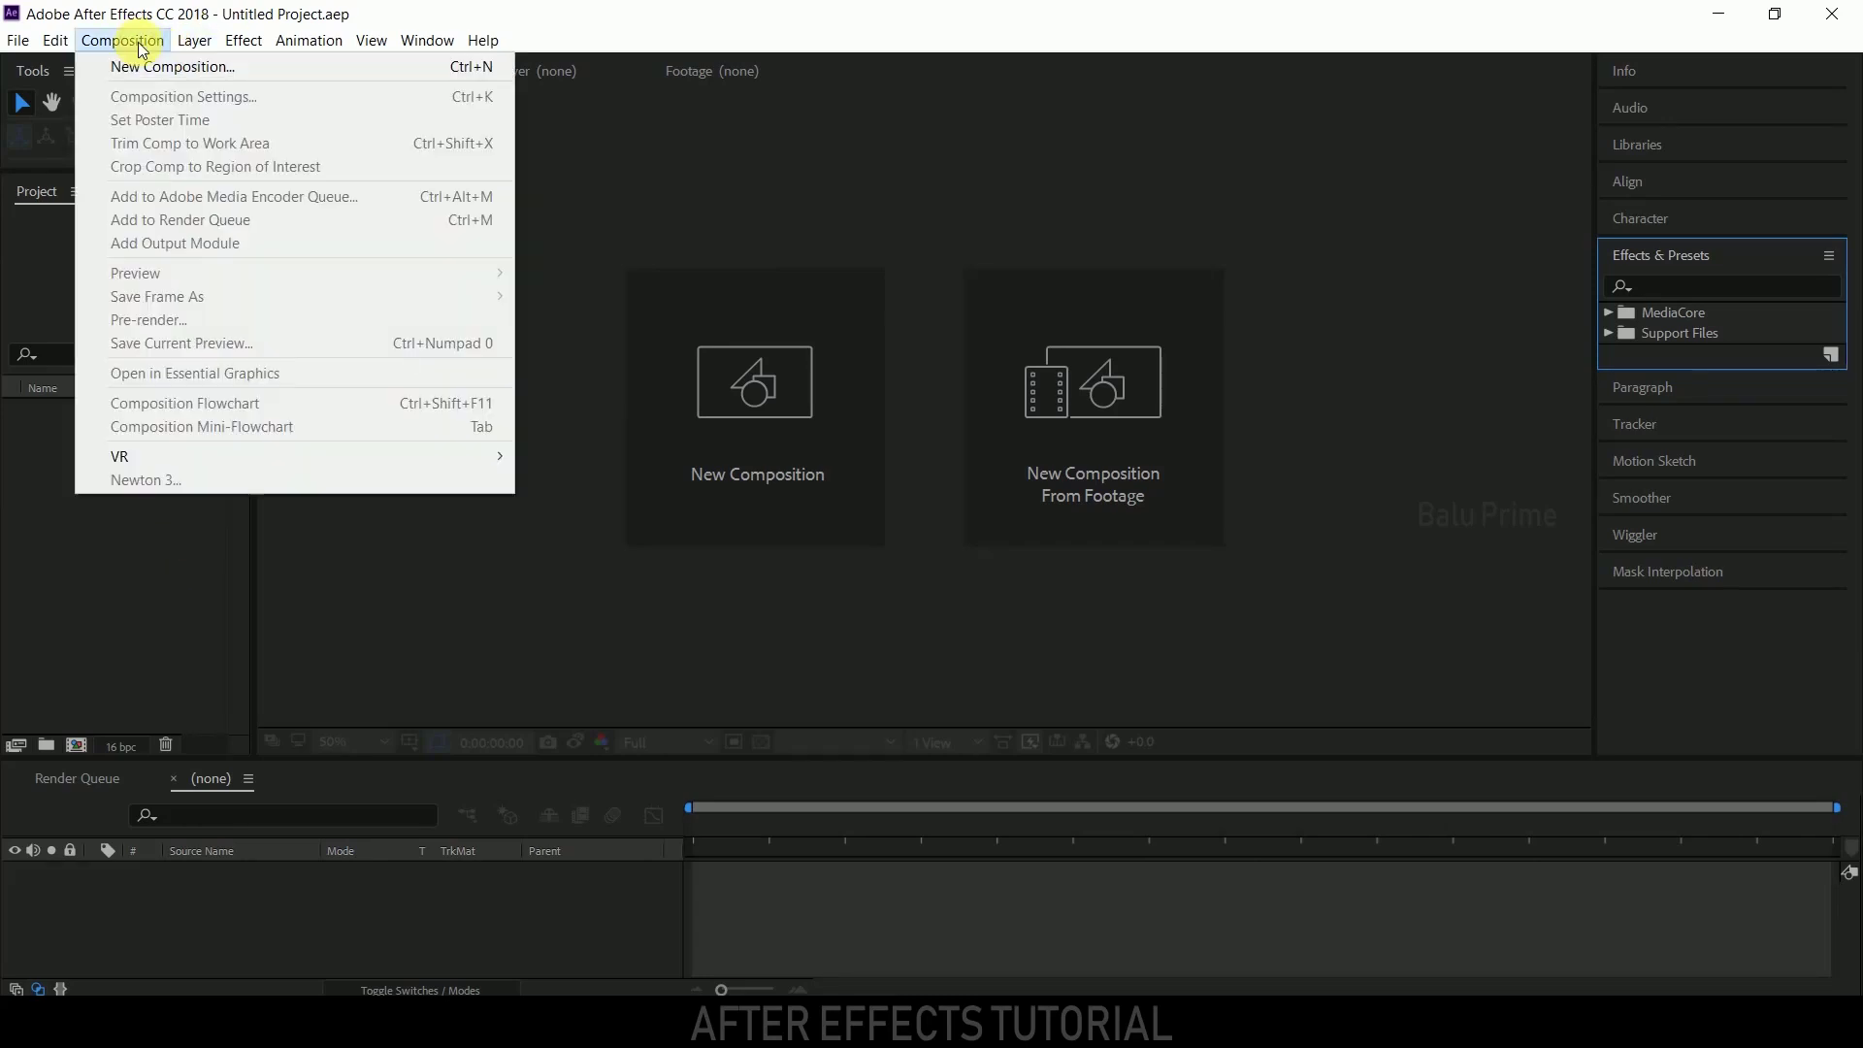
{"action": "left_click", "coordinate": [137, 66]}
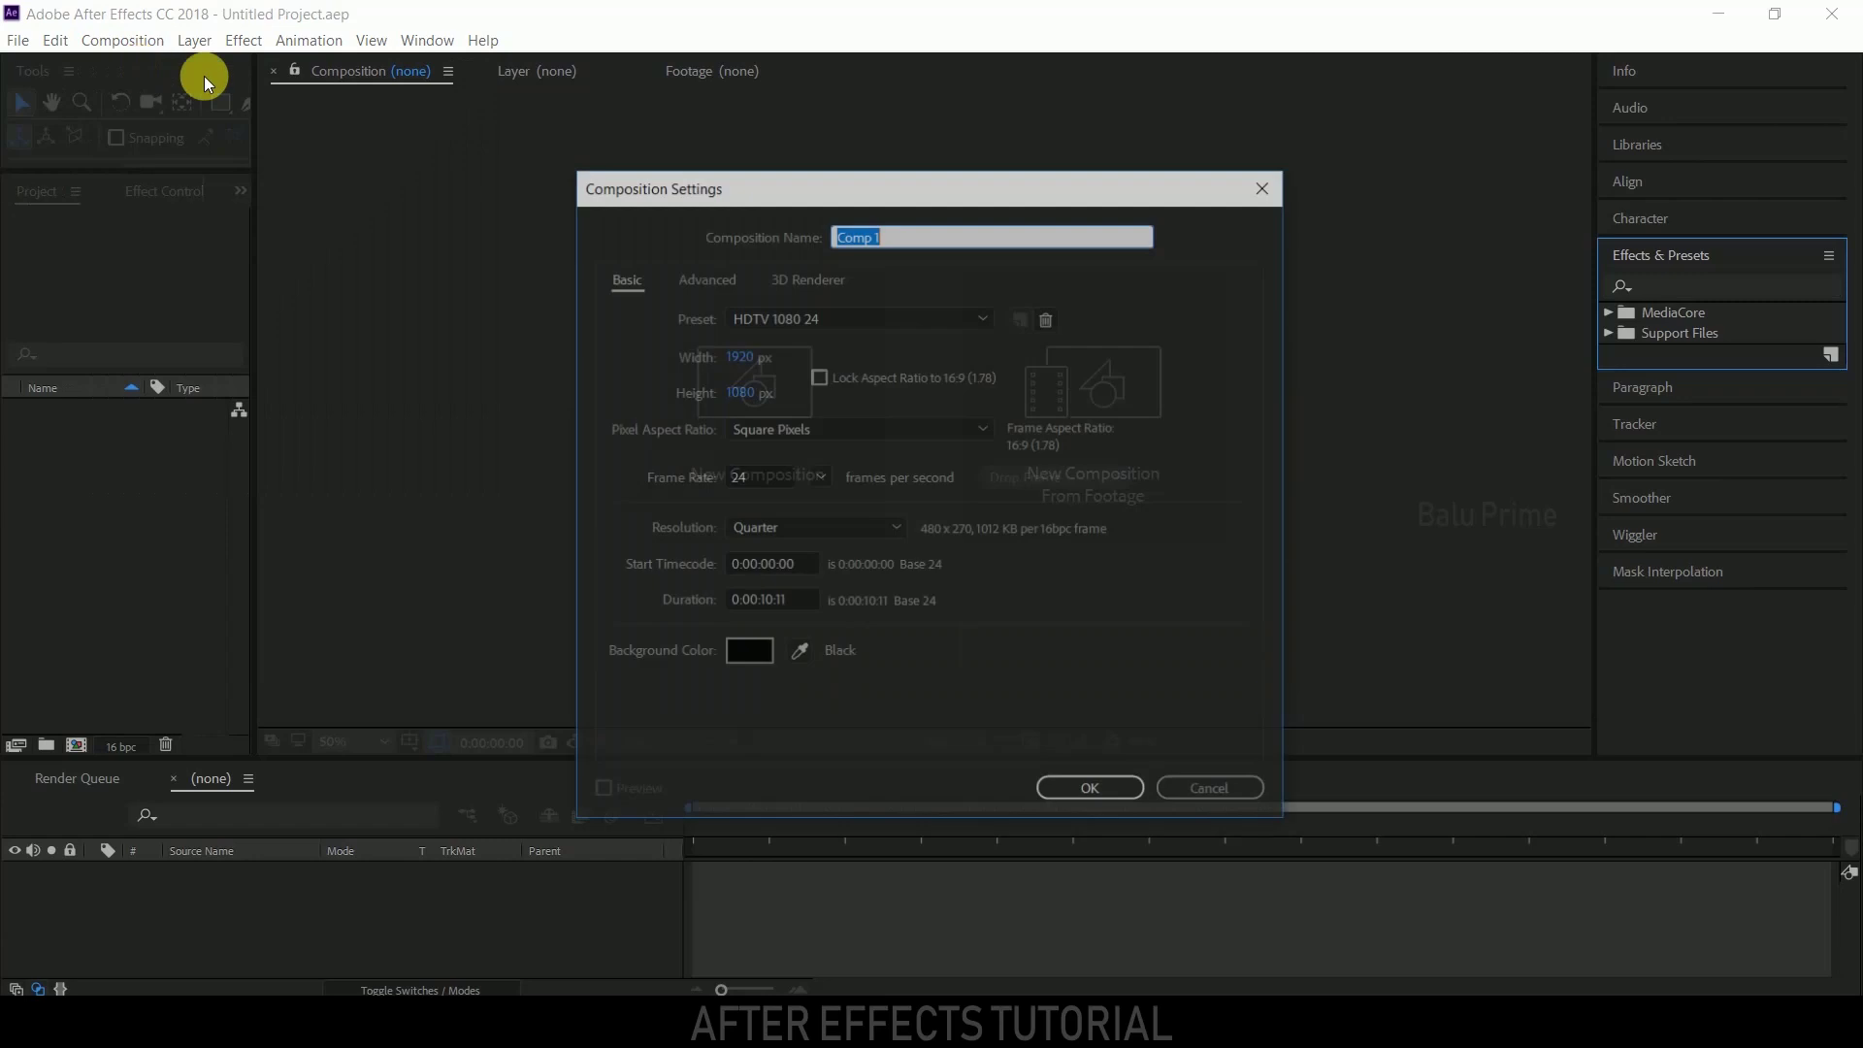
{"action": "left_click", "coordinate": [860, 312]}
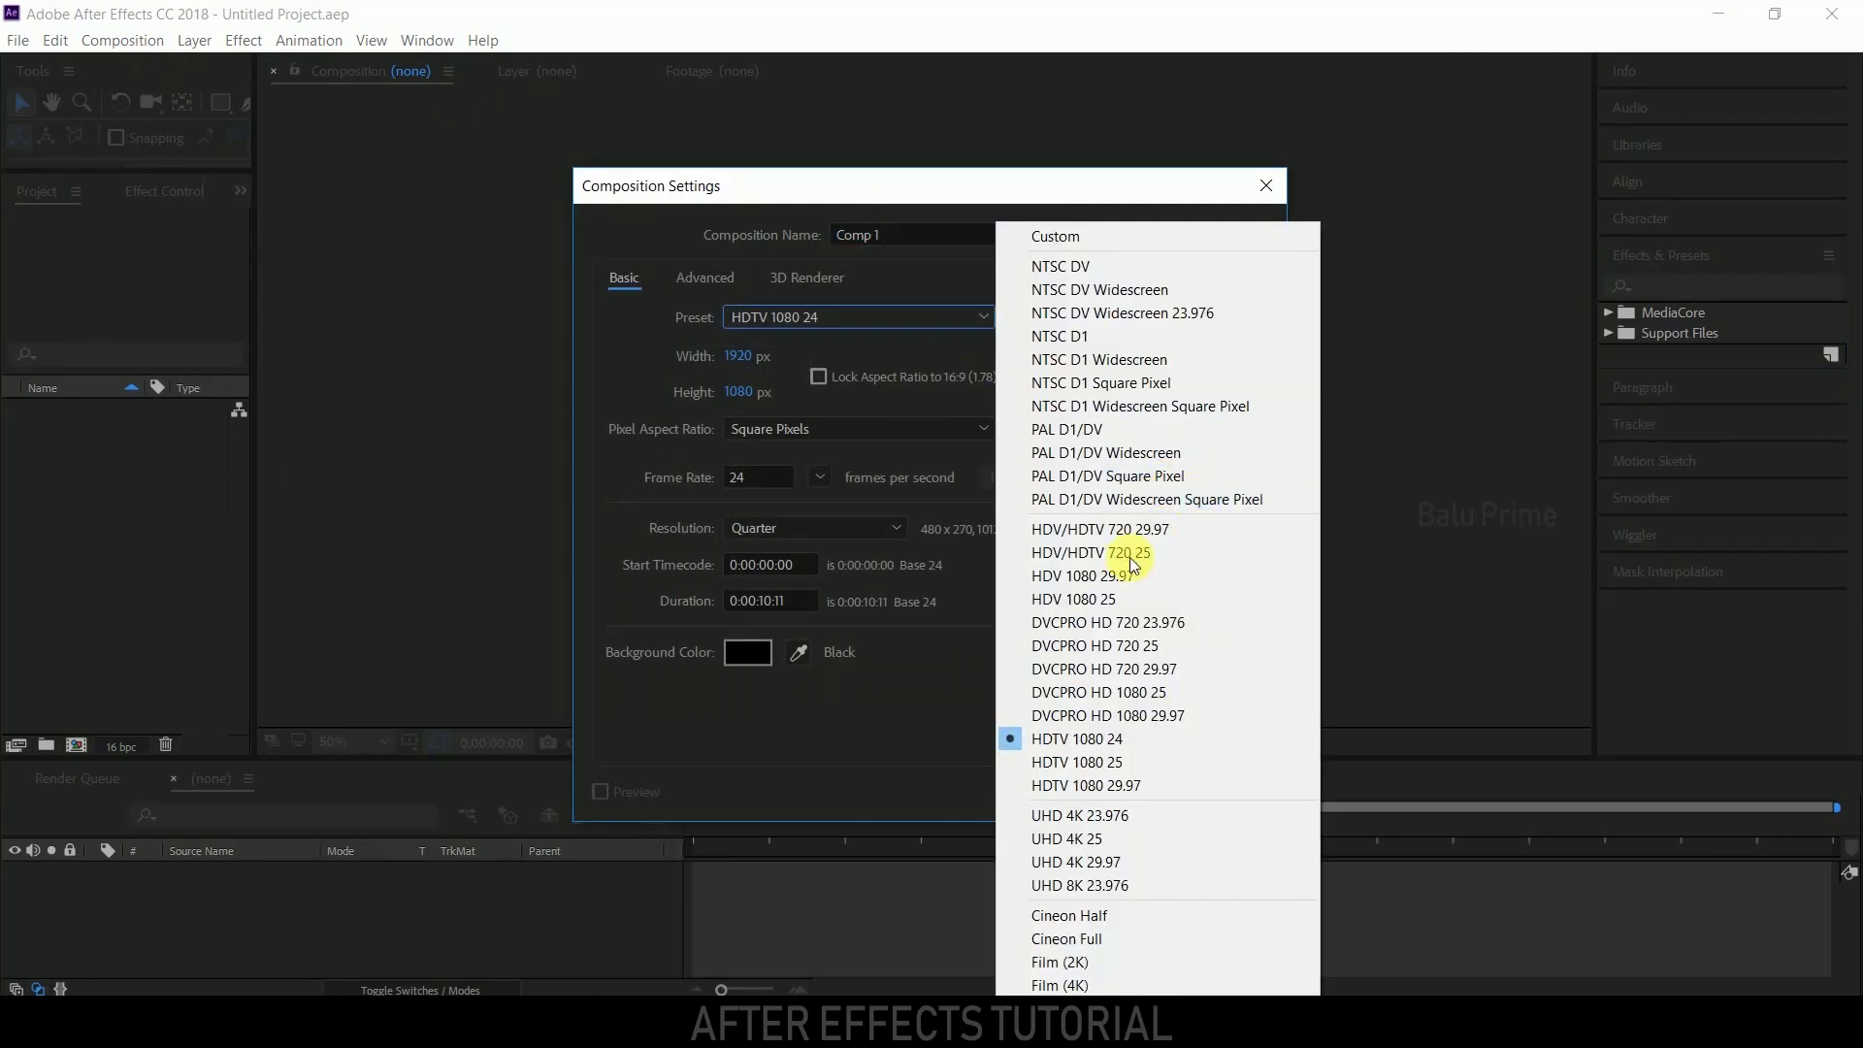
{"action": "left_click", "coordinate": [1097, 735]}
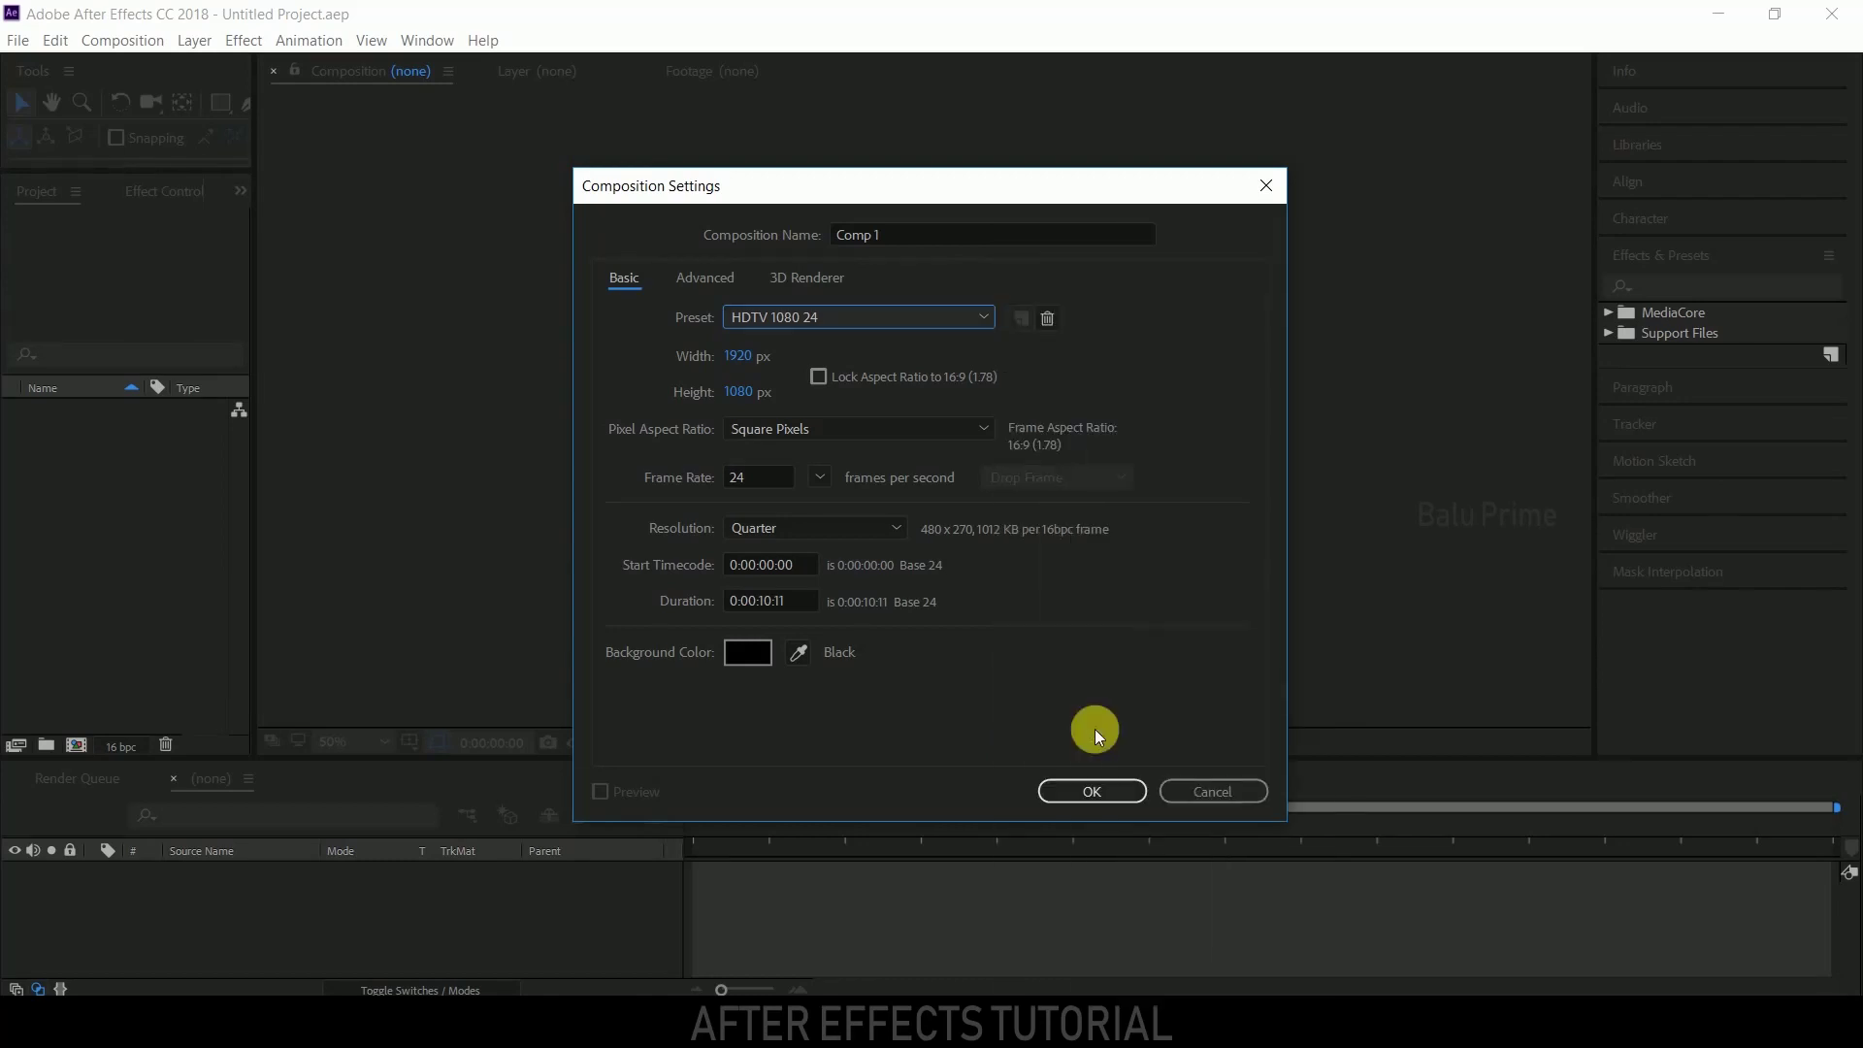
{"action": "left_click", "coordinate": [772, 485]}
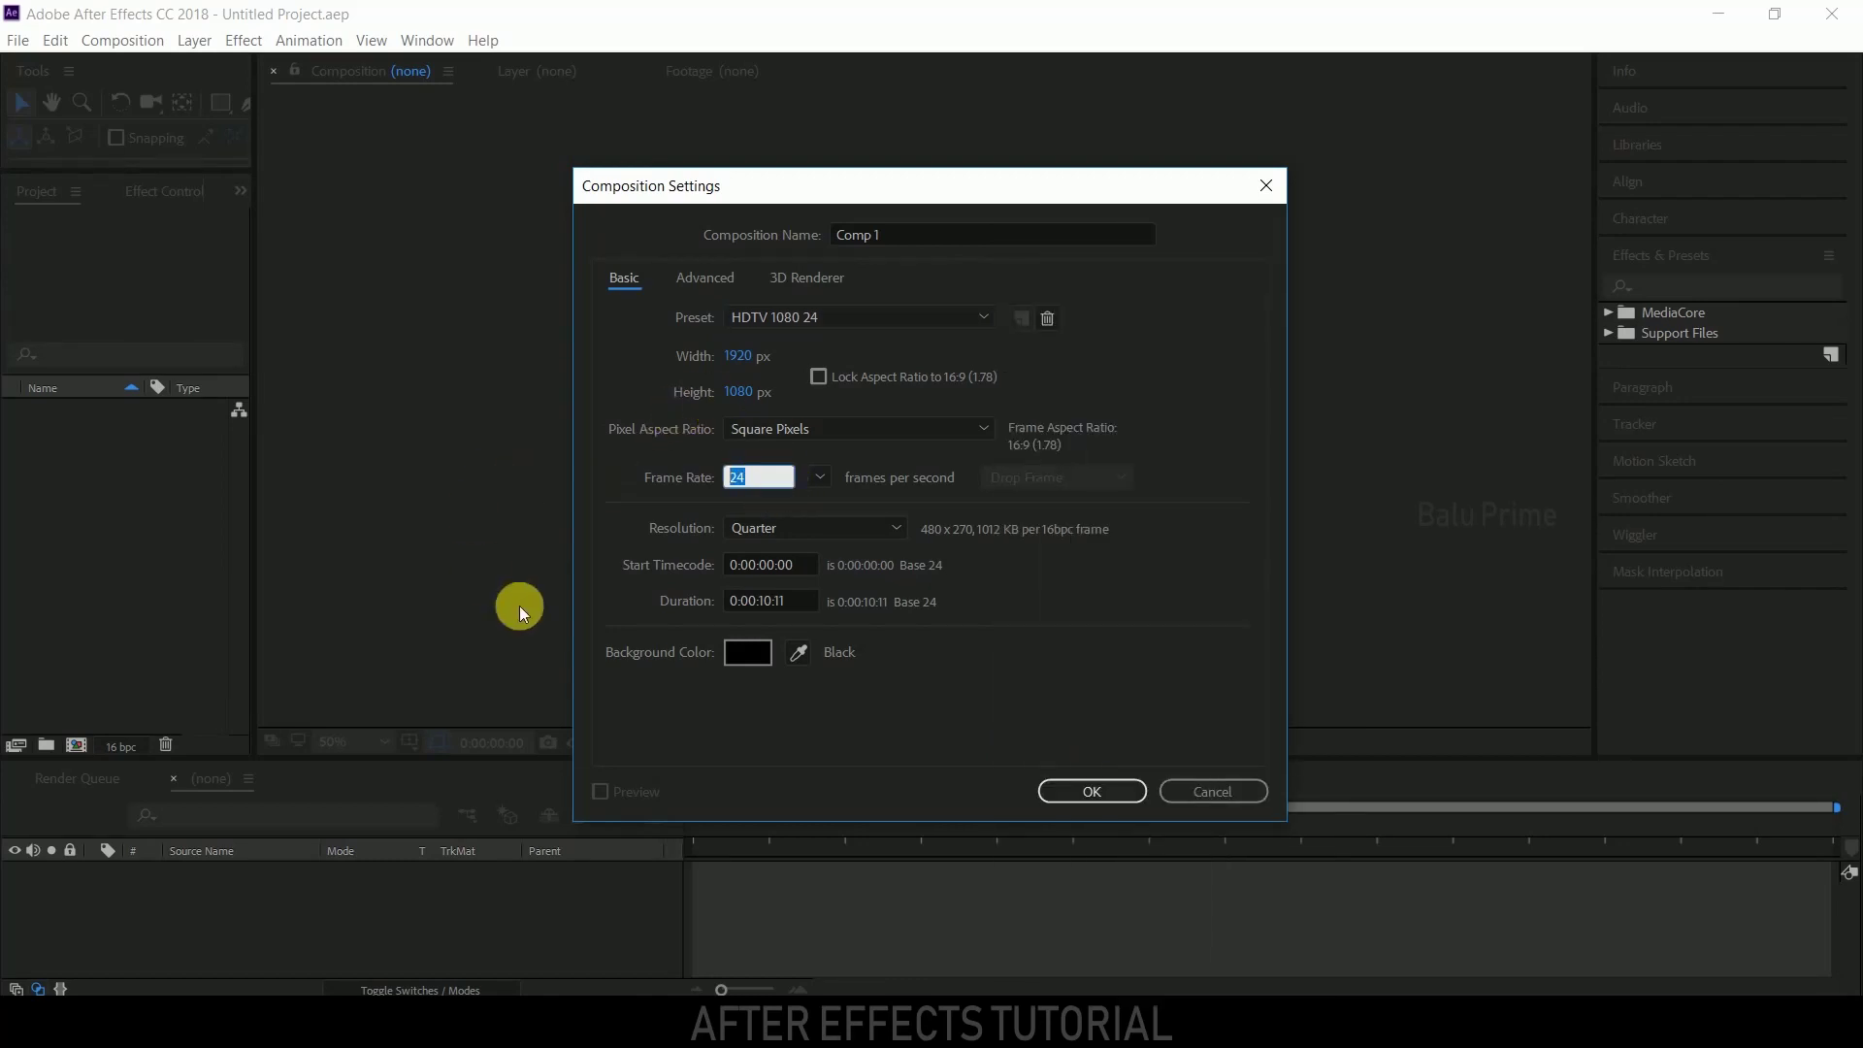
{"action": "left_click", "coordinate": [788, 602]}
{"action": "left_click", "coordinate": [1114, 784]}
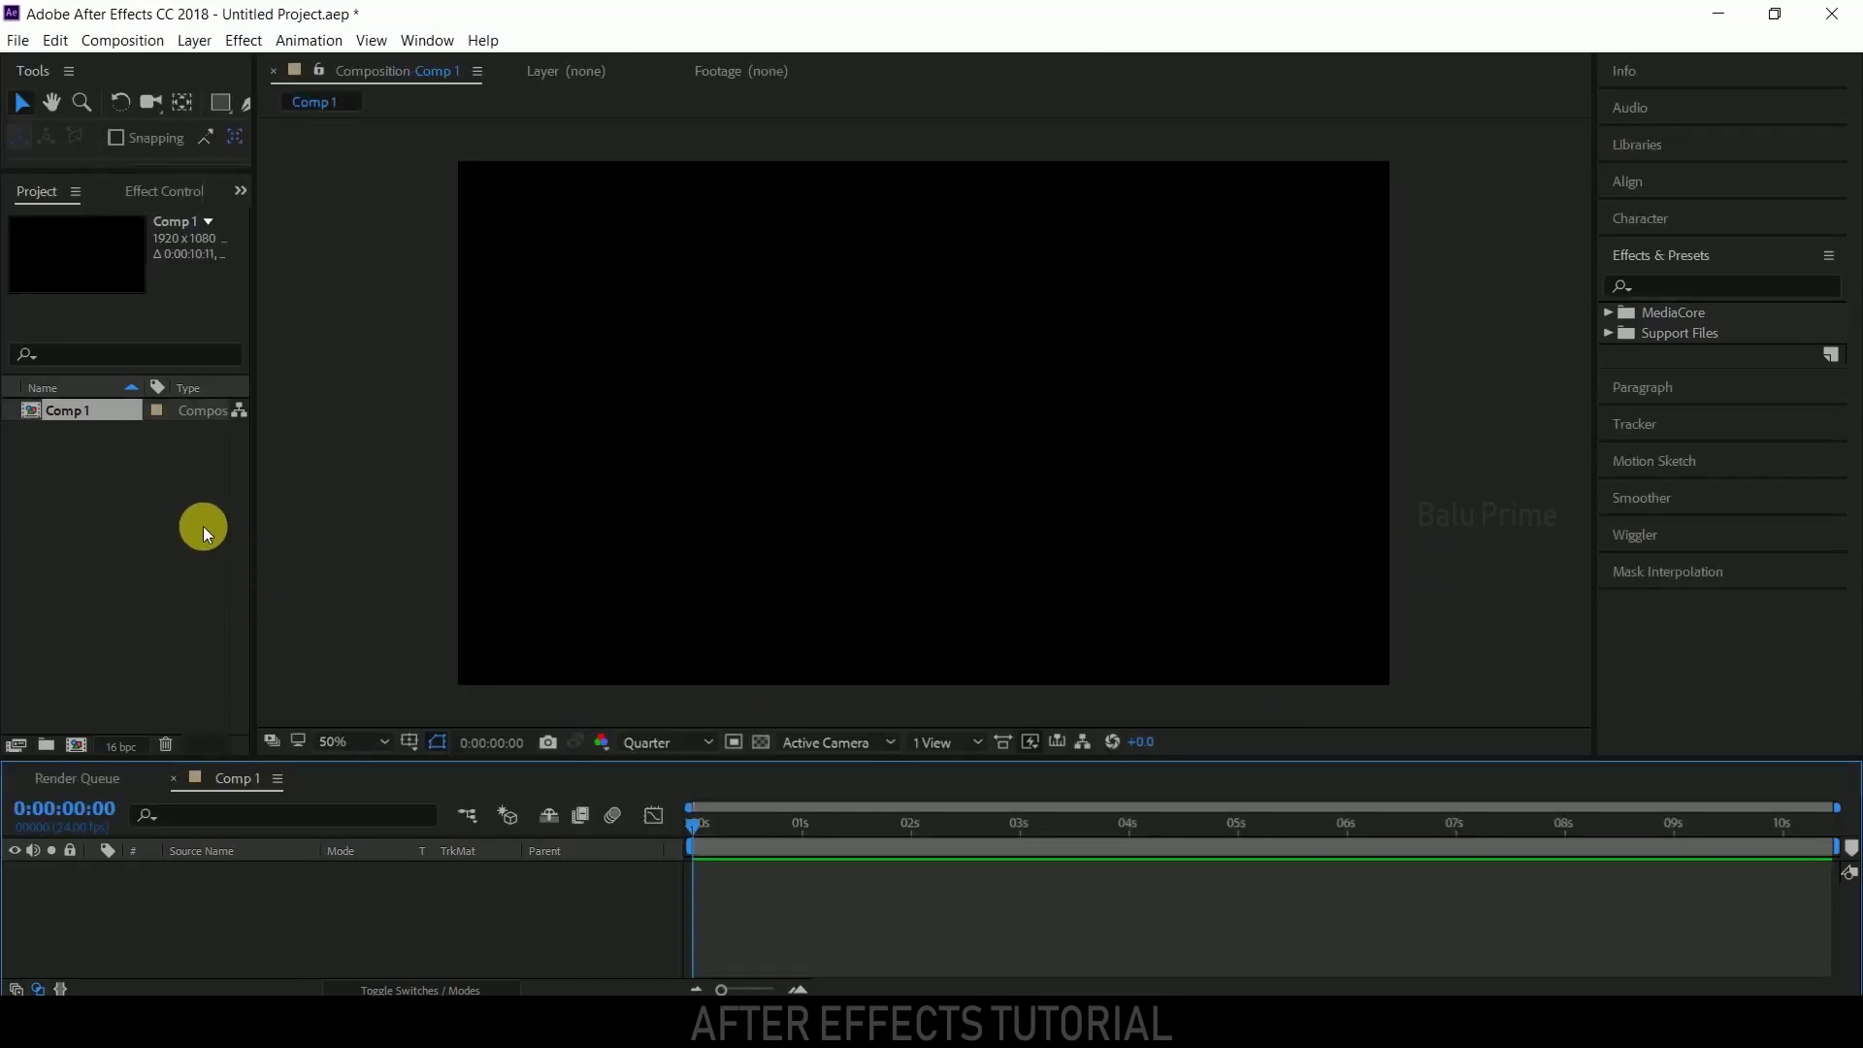
Import fjord-wallpaper-1920x1080.jpg from Explorer and place it in Comp 1 as layer 1
{"action": "right_click", "coordinate": [88, 511]}
{"action": "mouse_move", "coordinate": [240, 615]}
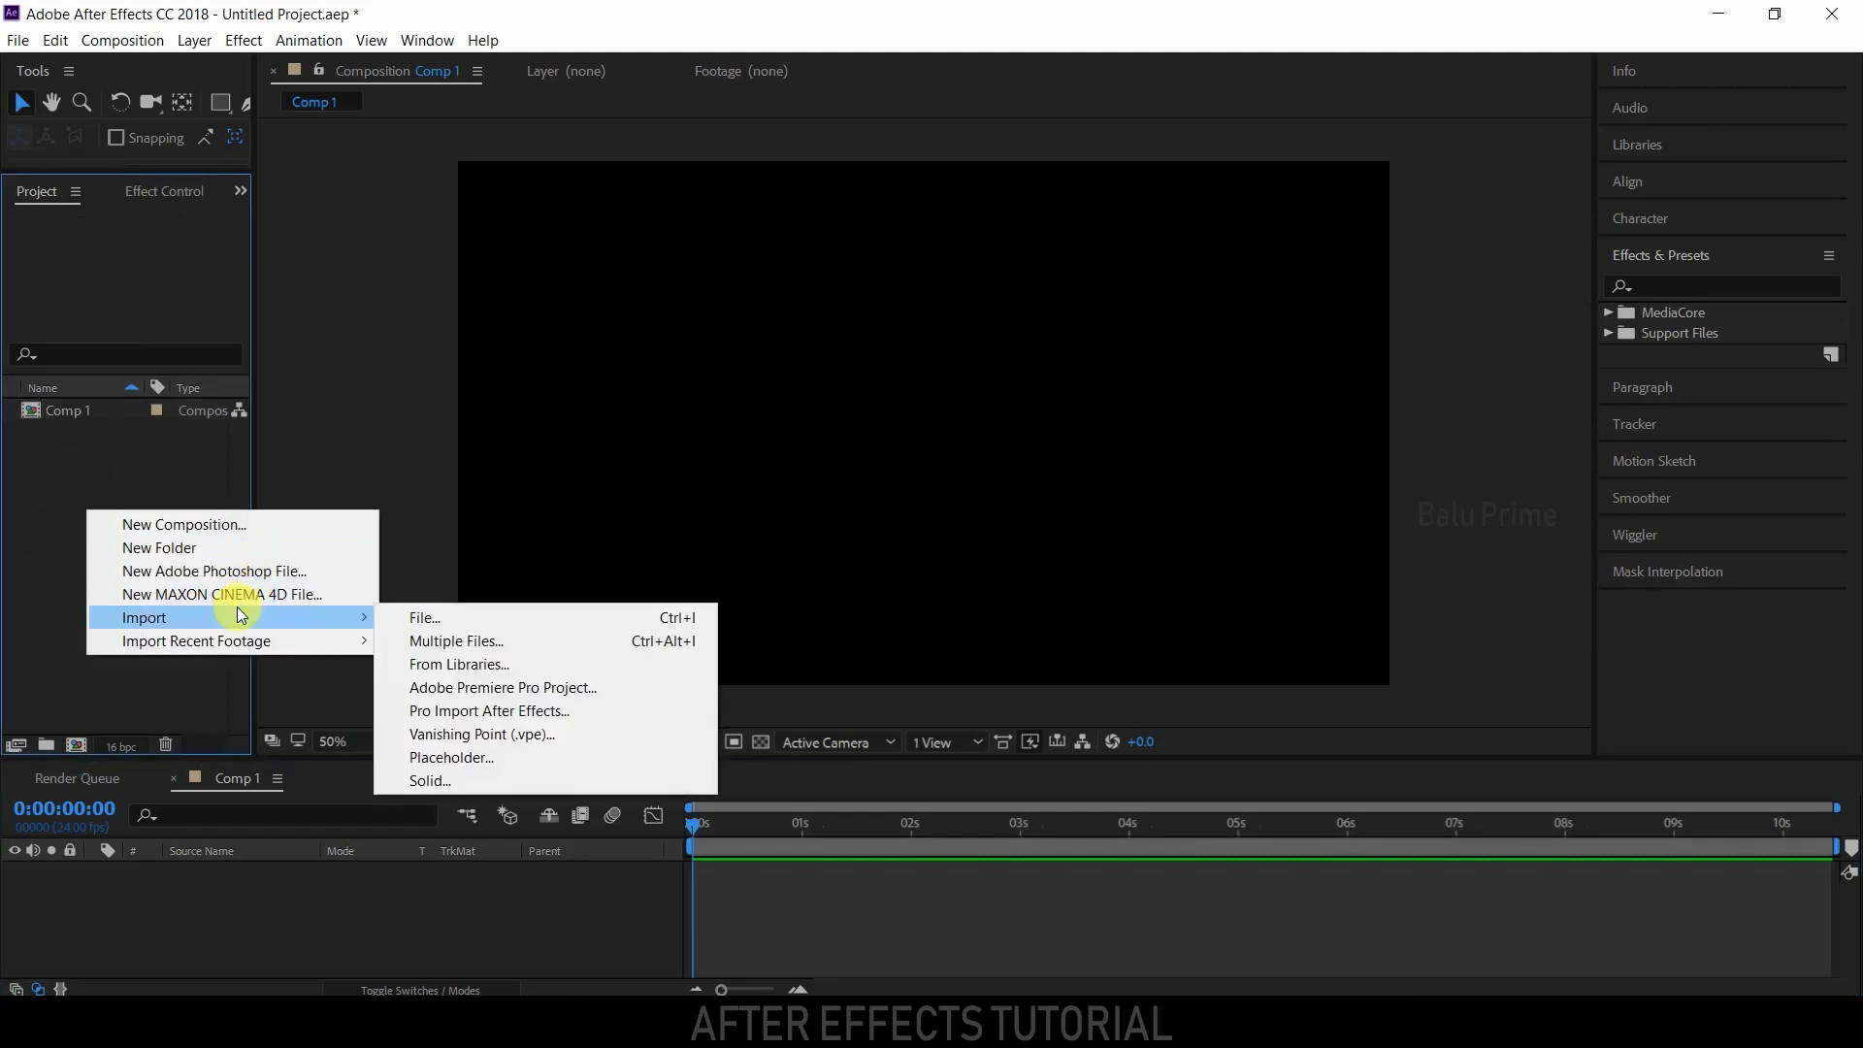
{"action": "key", "text": "alt+Tab"}
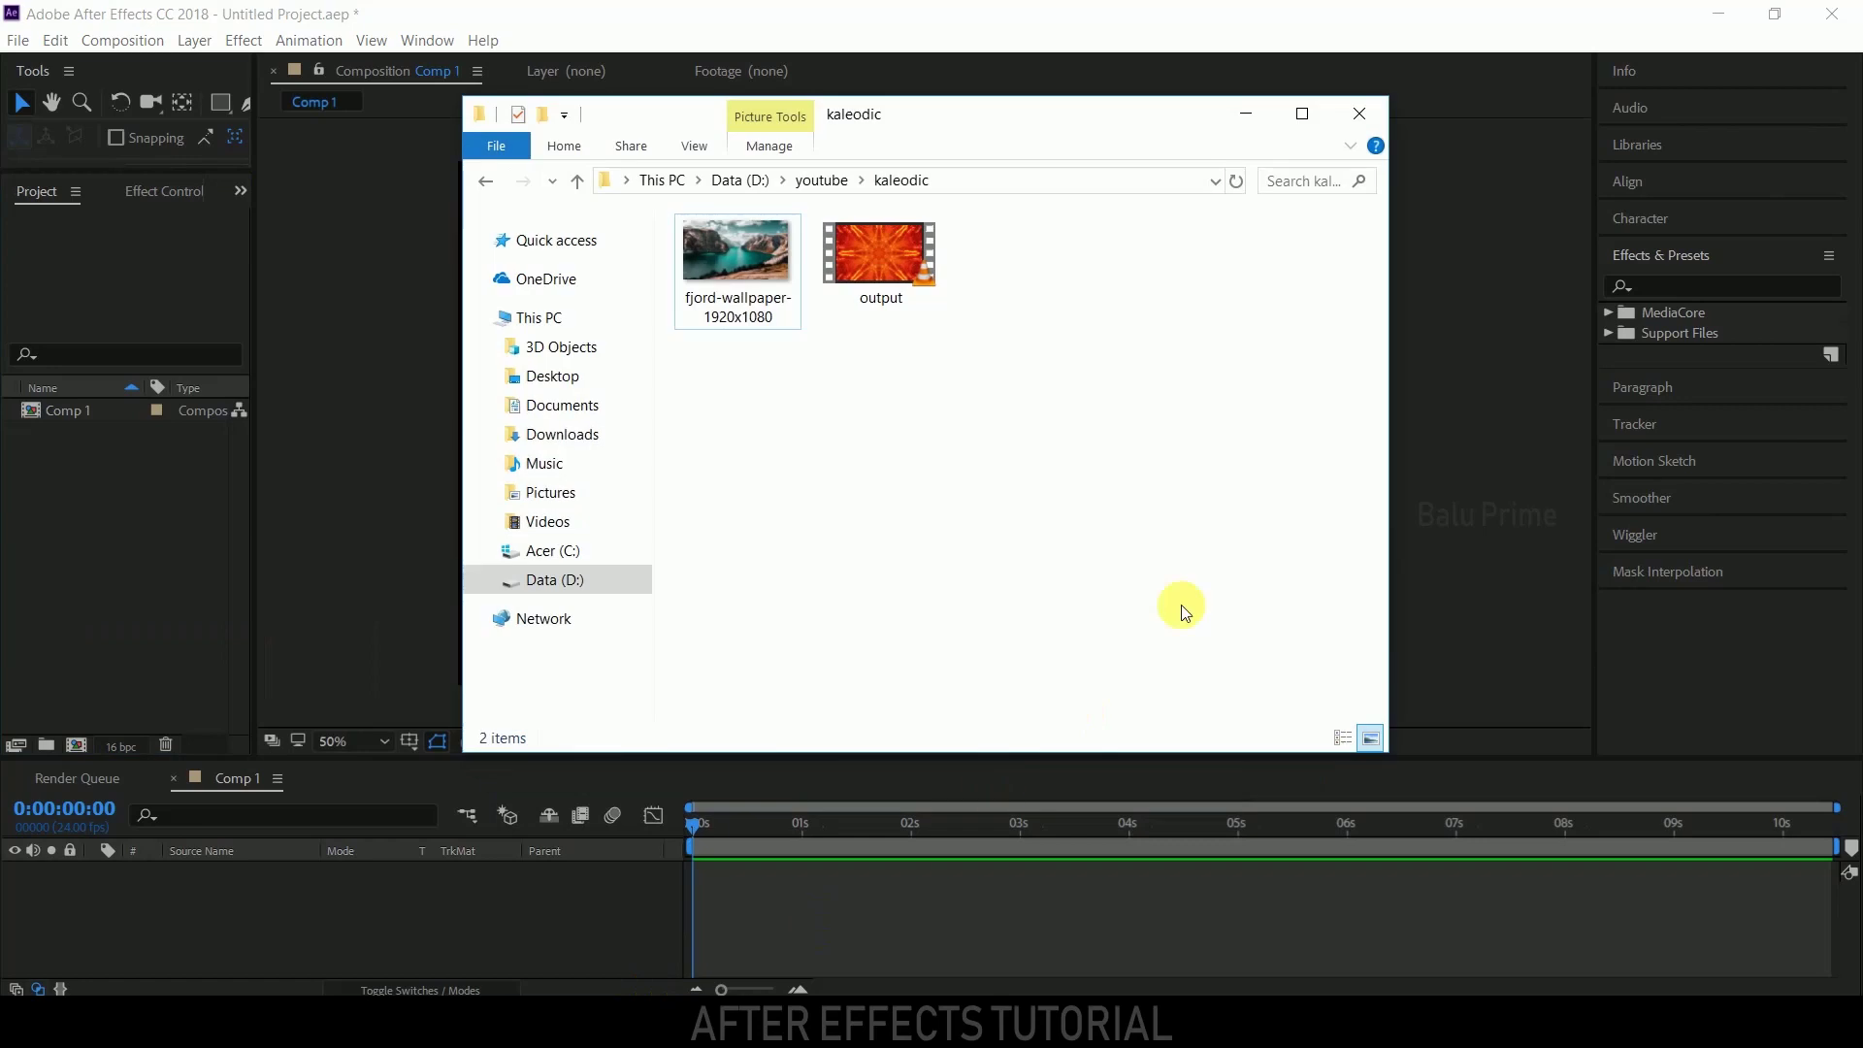
{"action": "left_click_drag", "start_coordinate": [743, 282], "coordinate": [174, 592]}
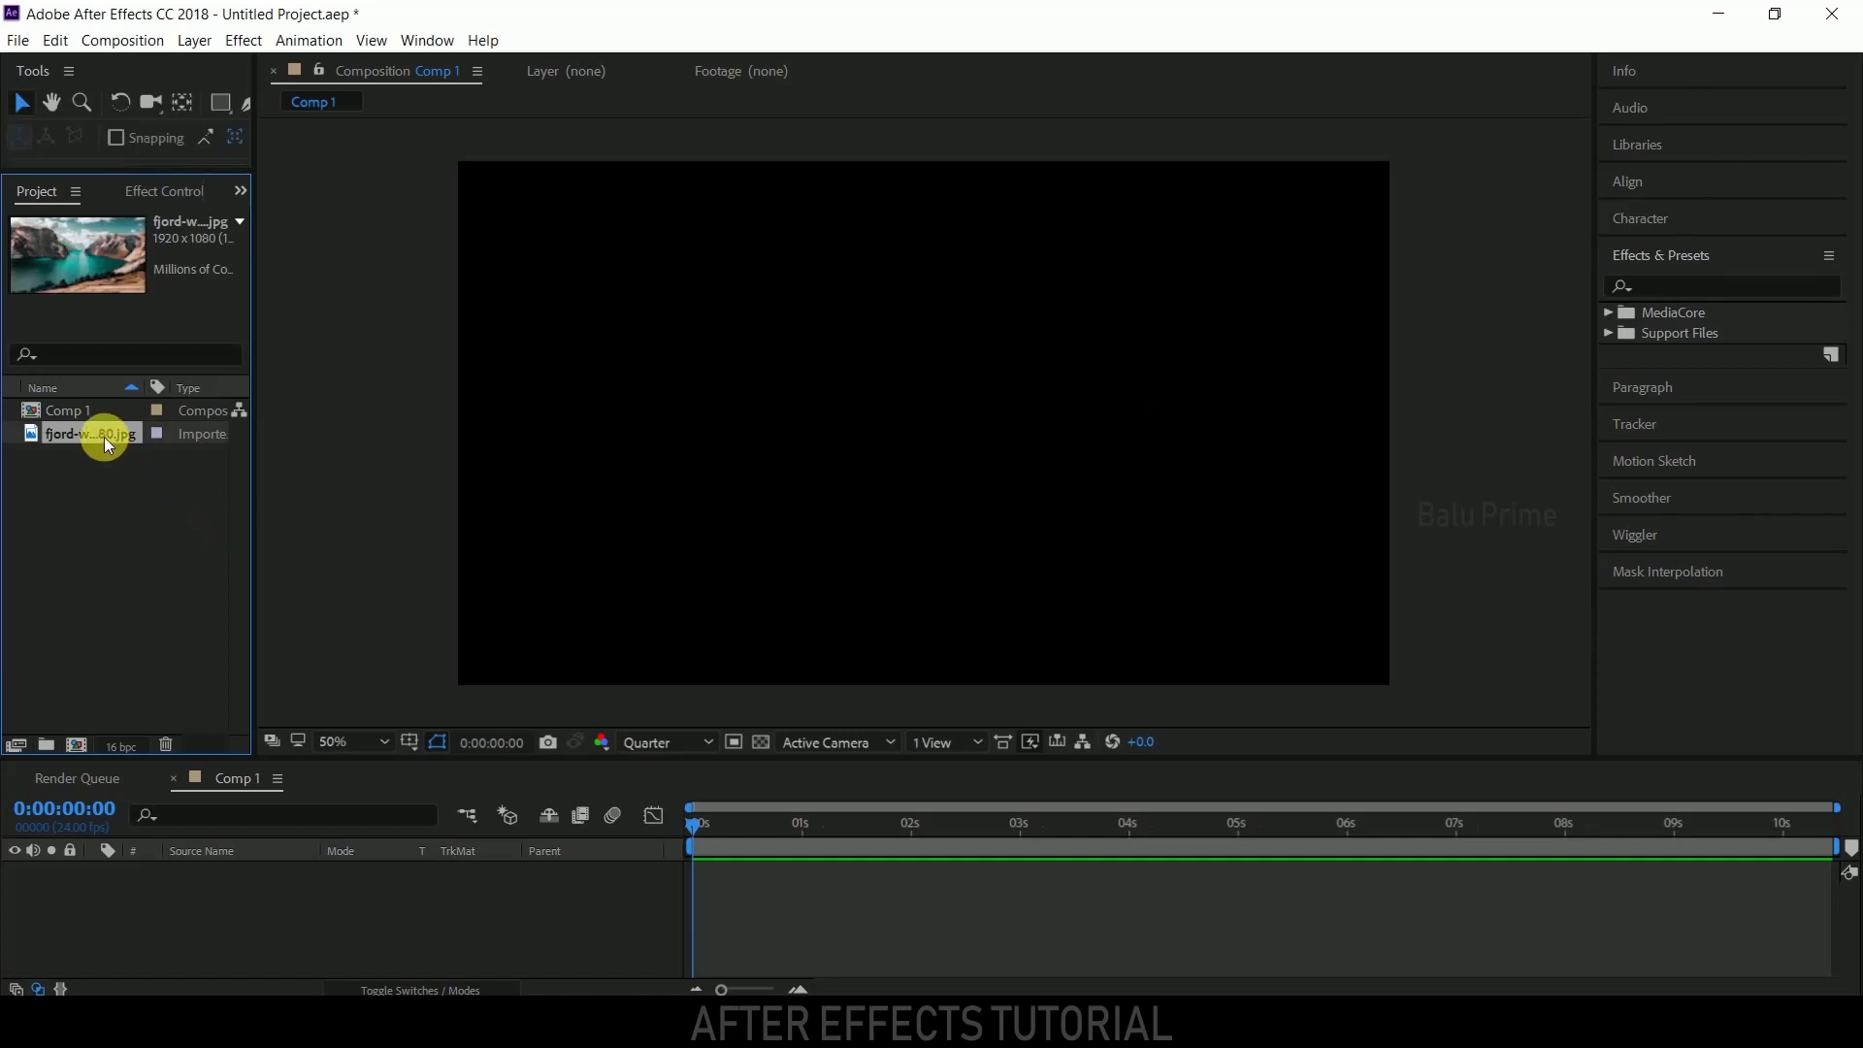
{"action": "left_click_drag", "start_coordinate": [103, 437], "coordinate": [254, 905]}
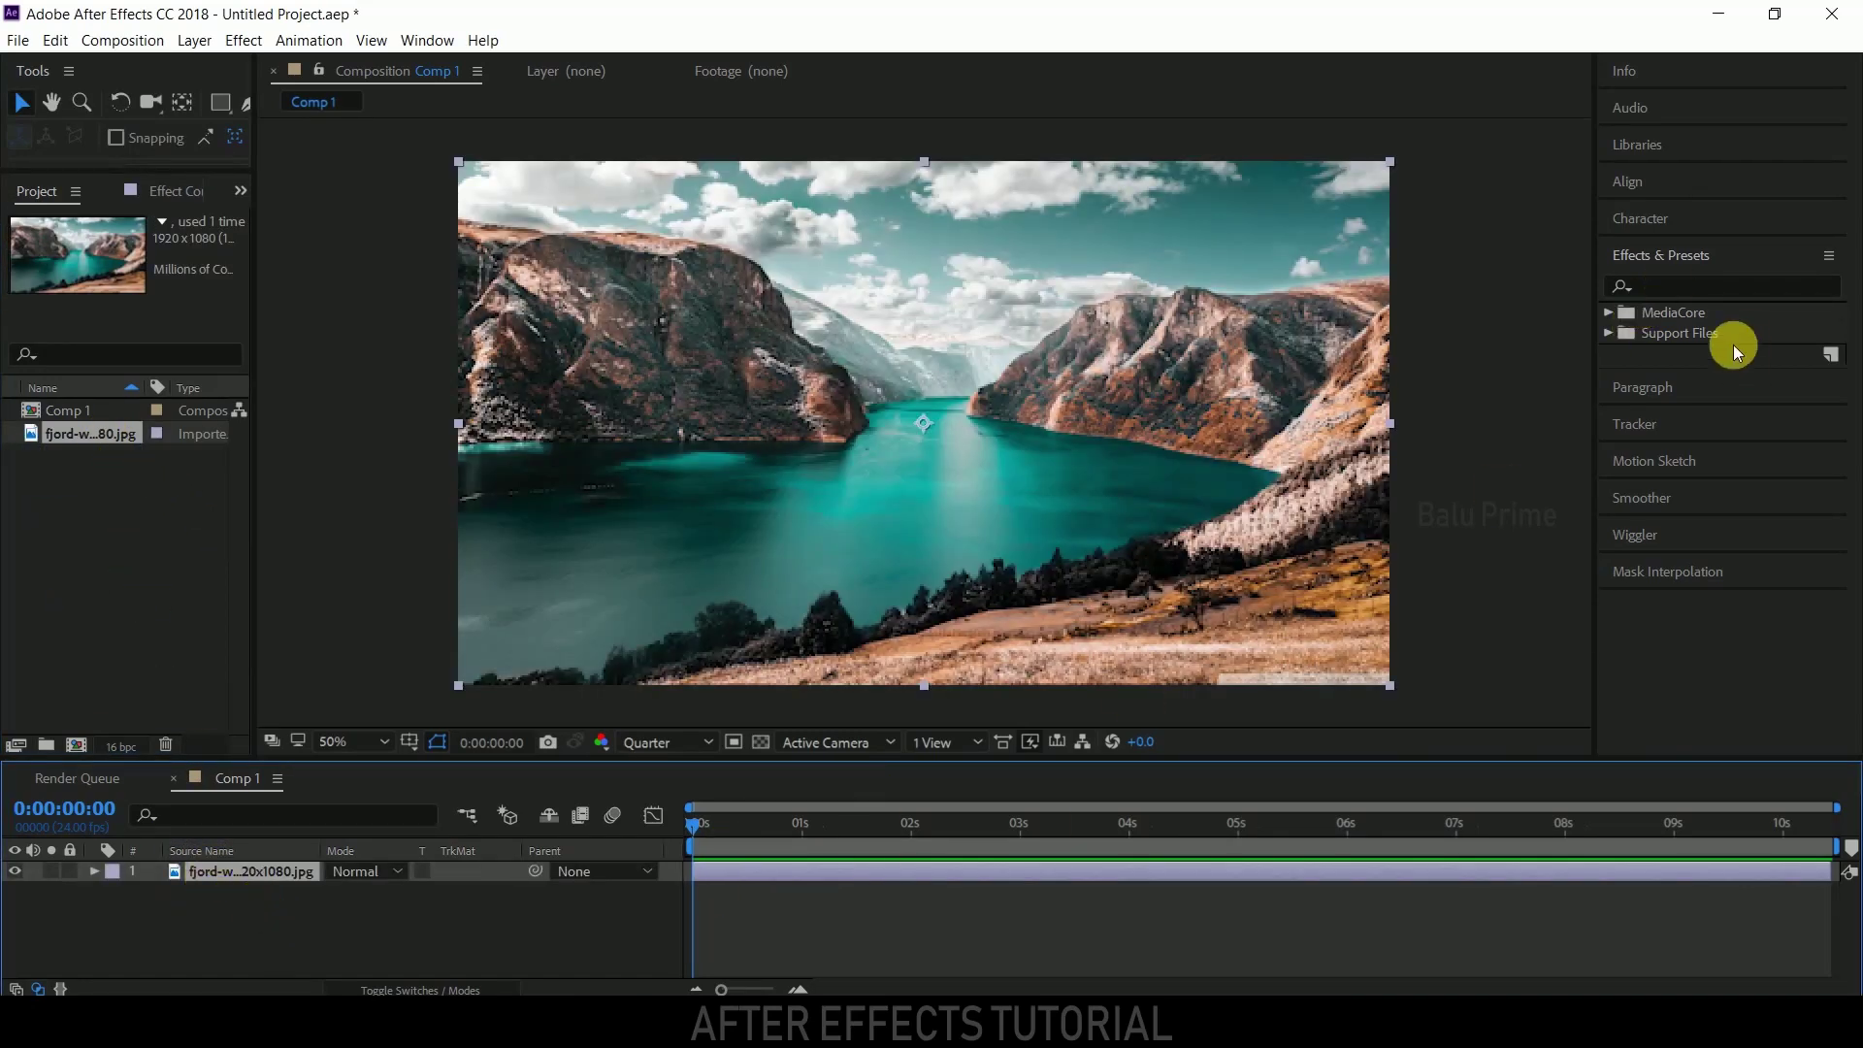
Search Effects & Presets for 'kalei' and apply CC Kaleida to the fjord layer
{"action": "left_click", "coordinate": [1670, 288]}
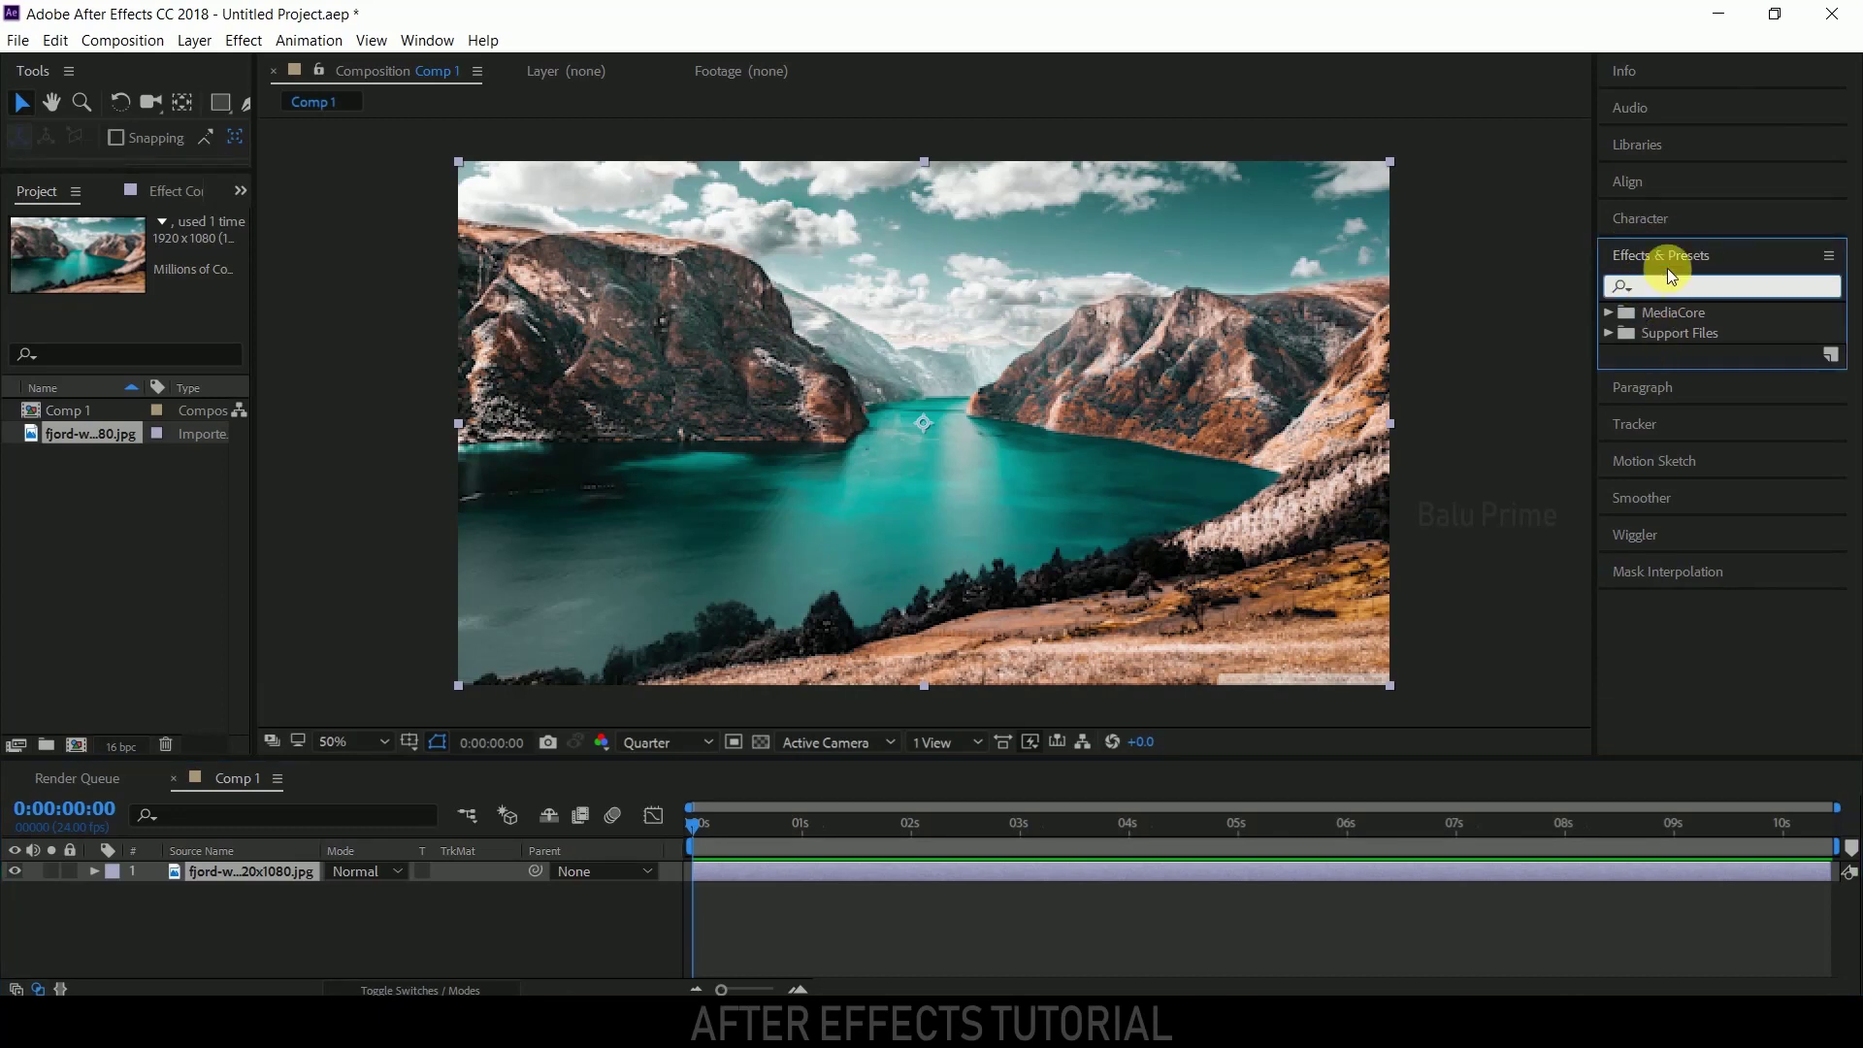
{"action": "left_click", "coordinate": [436, 39]}
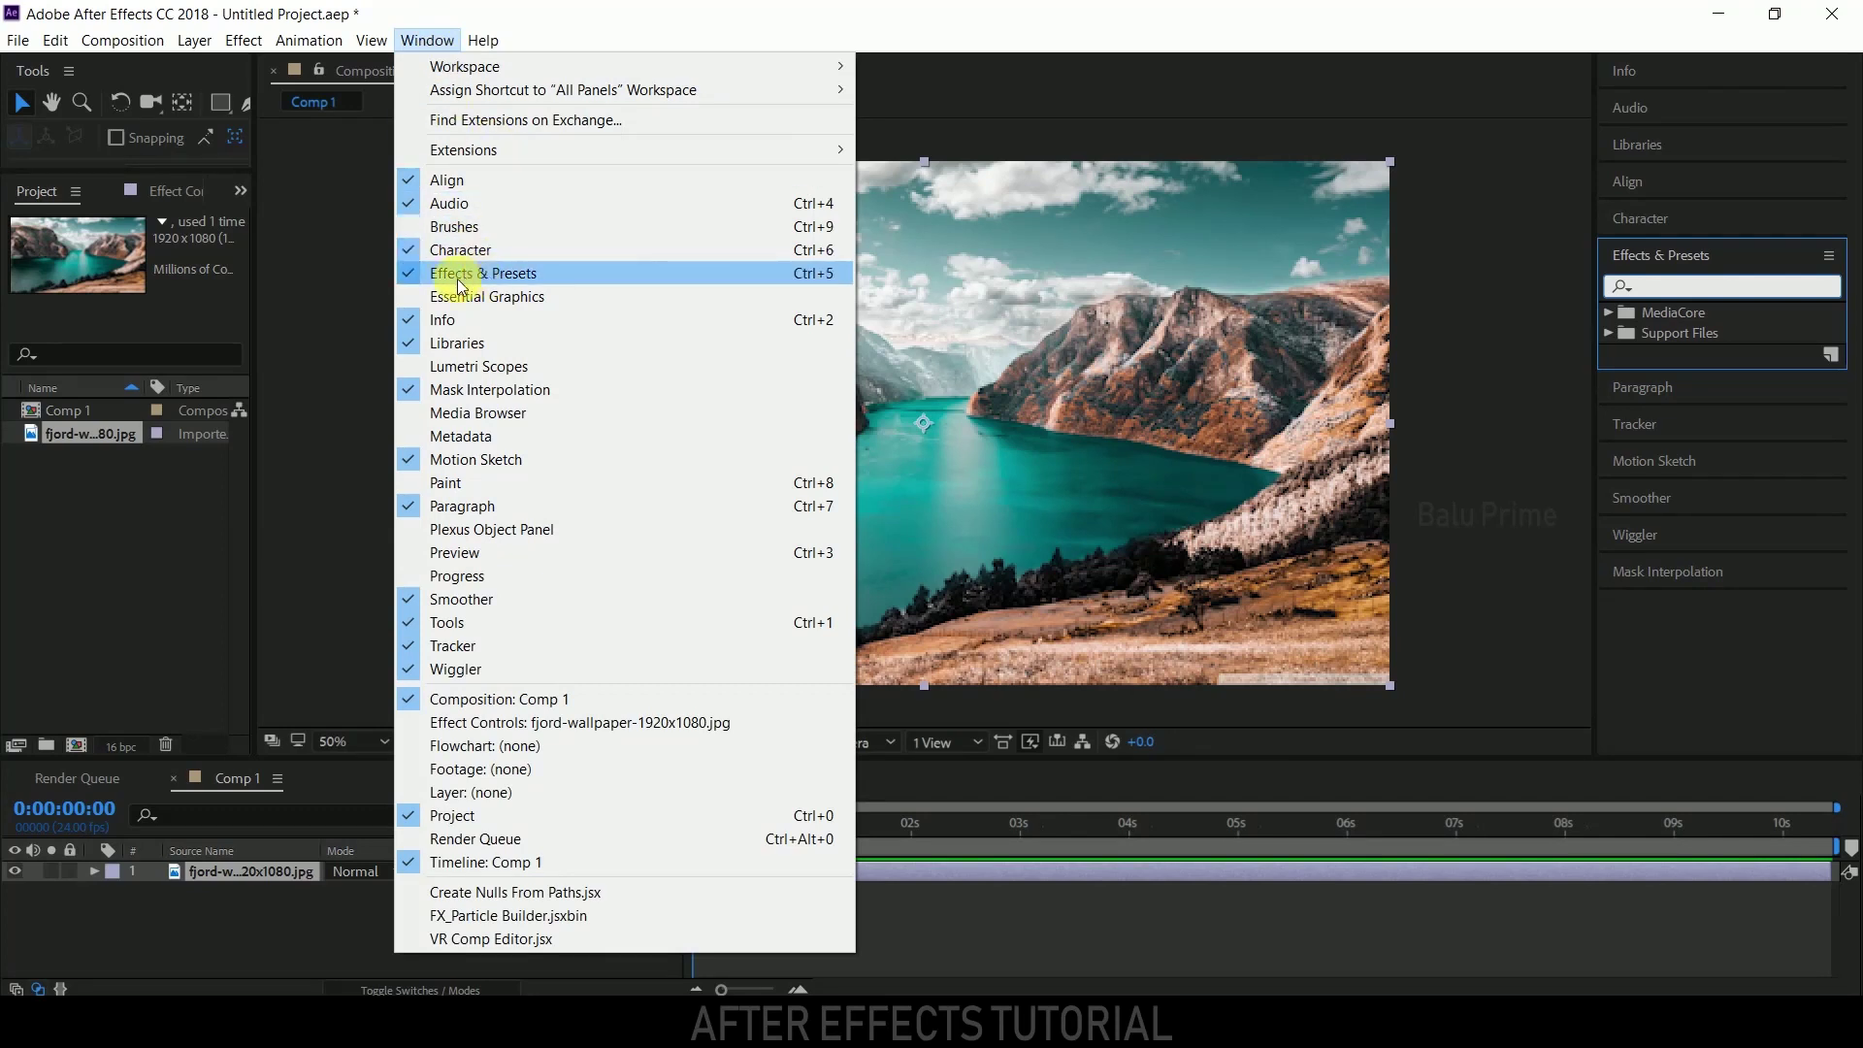
{"action": "left_click", "coordinate": [1690, 284]}
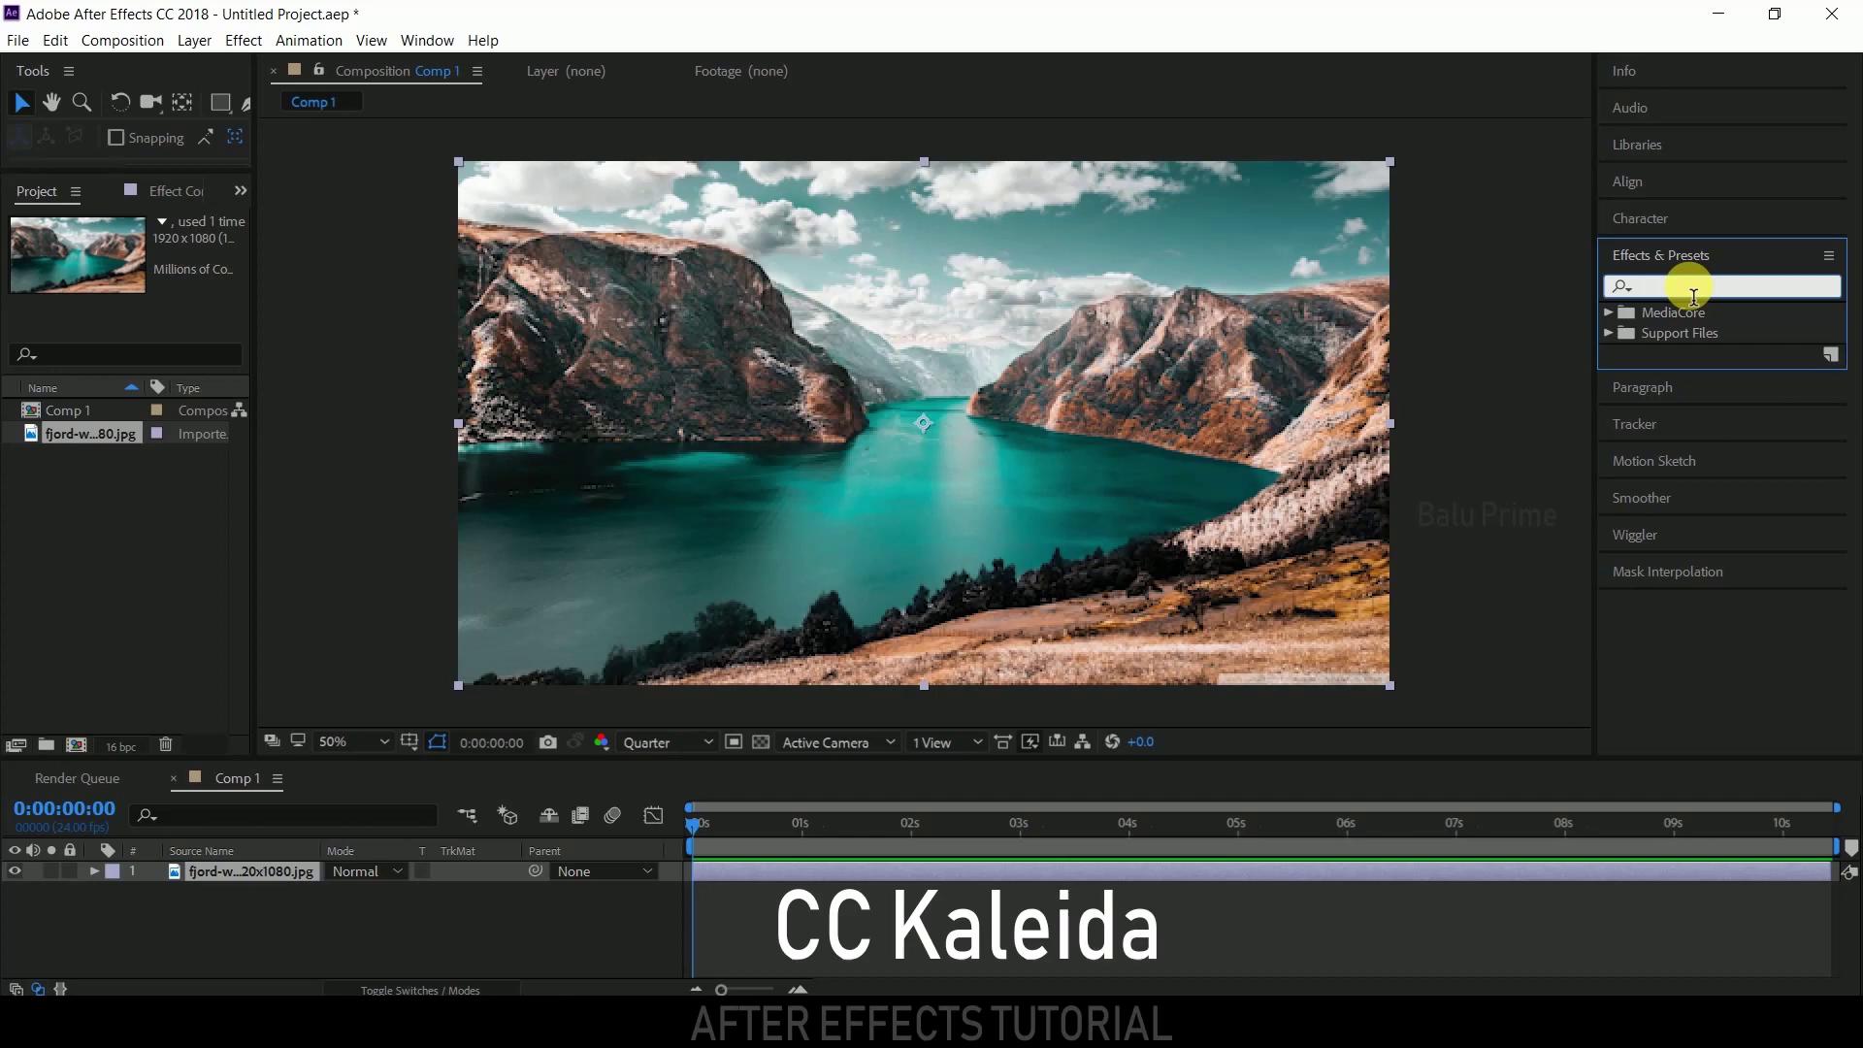
{"action": "type", "text": "kalei"}
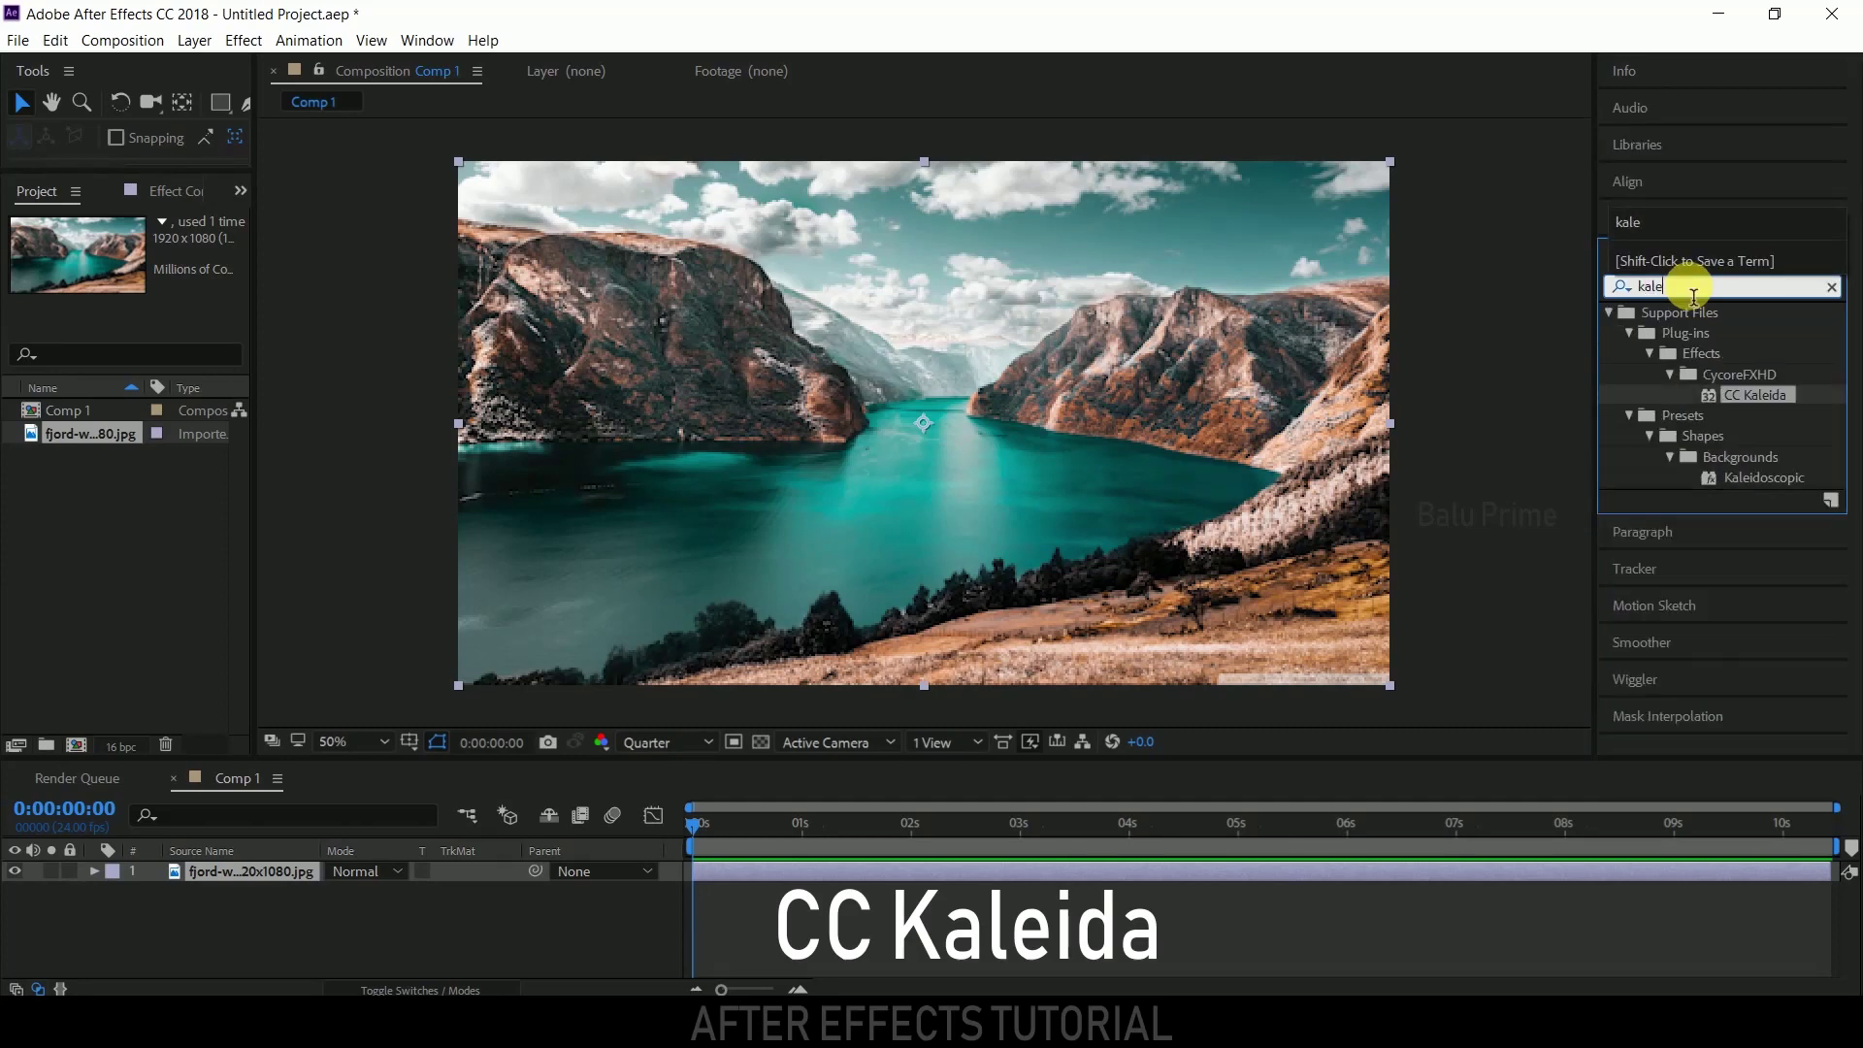
{"action": "left_click", "coordinate": [1757, 396]}
{"action": "left_click_drag", "start_coordinate": [1756, 396], "coordinate": [780, 870]}
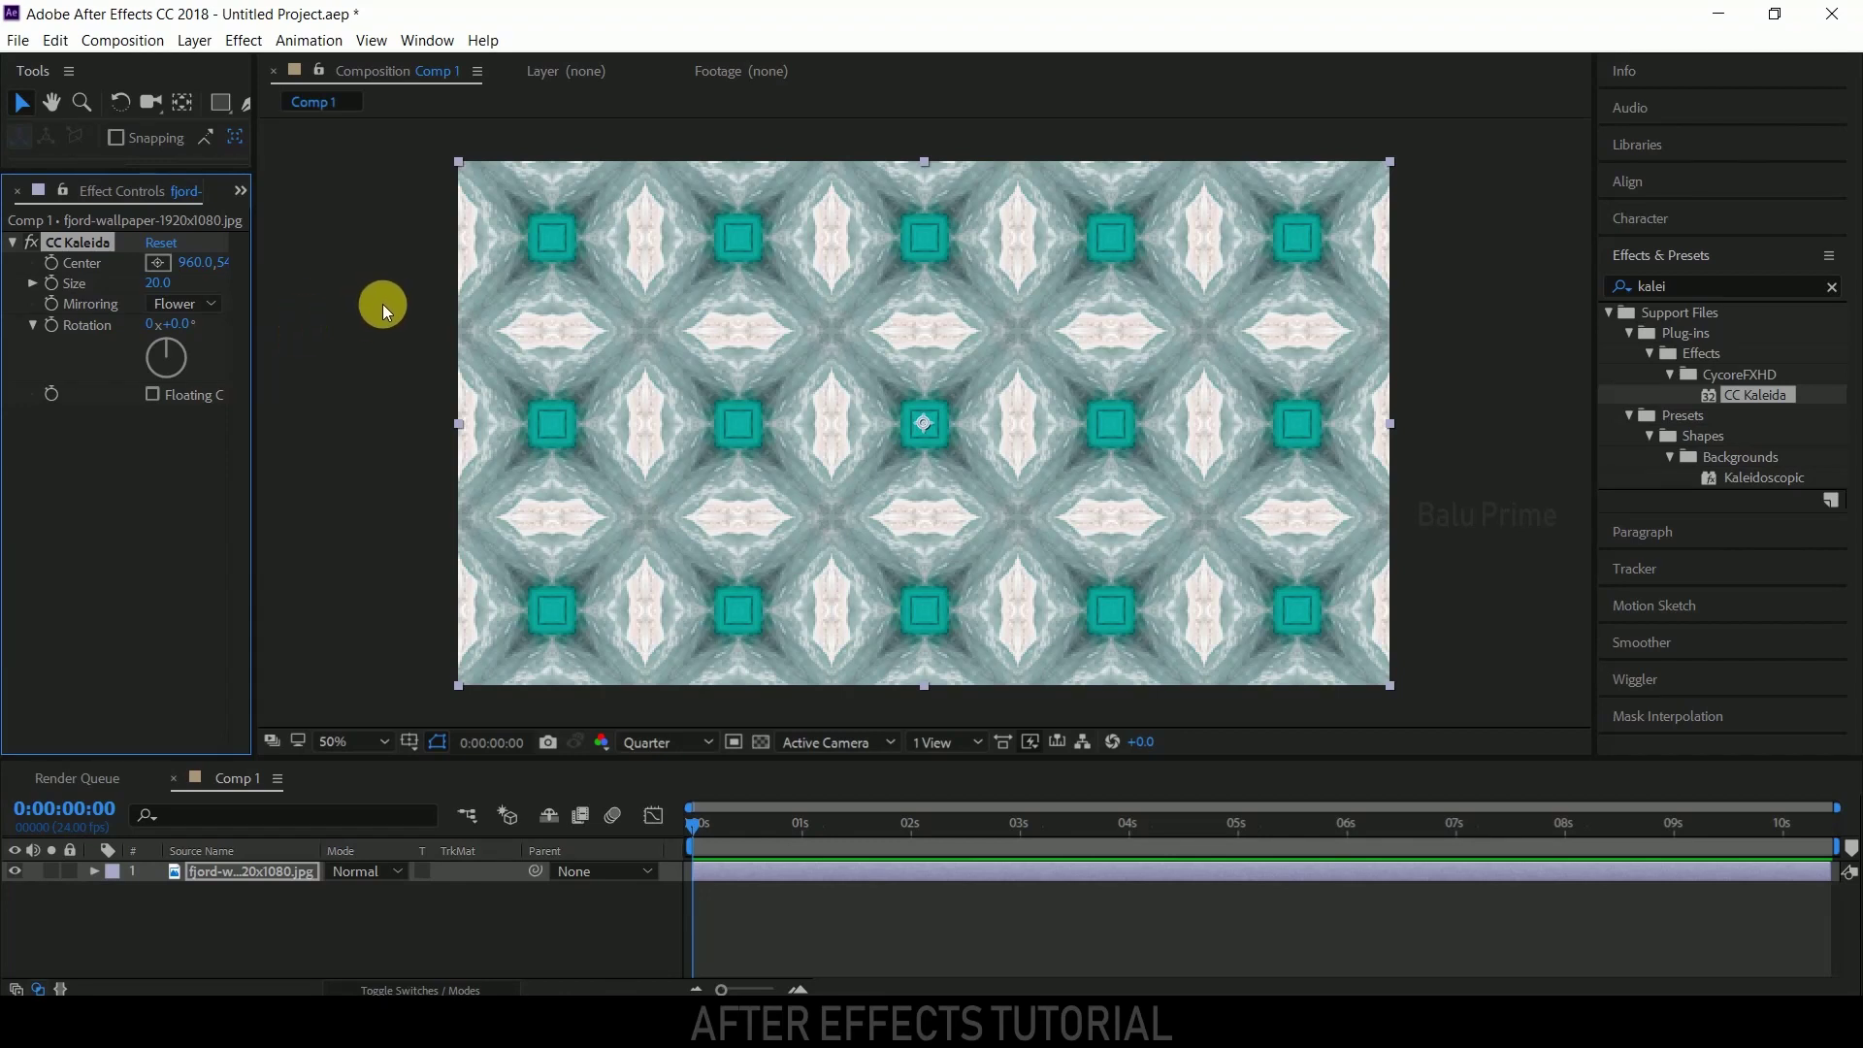
Scrub to preview the pattern, then add start keyframes for CC Kaleida Size and Rotation
{"action": "left_click_drag", "start_coordinate": [703, 819], "coordinate": [562, 882]}
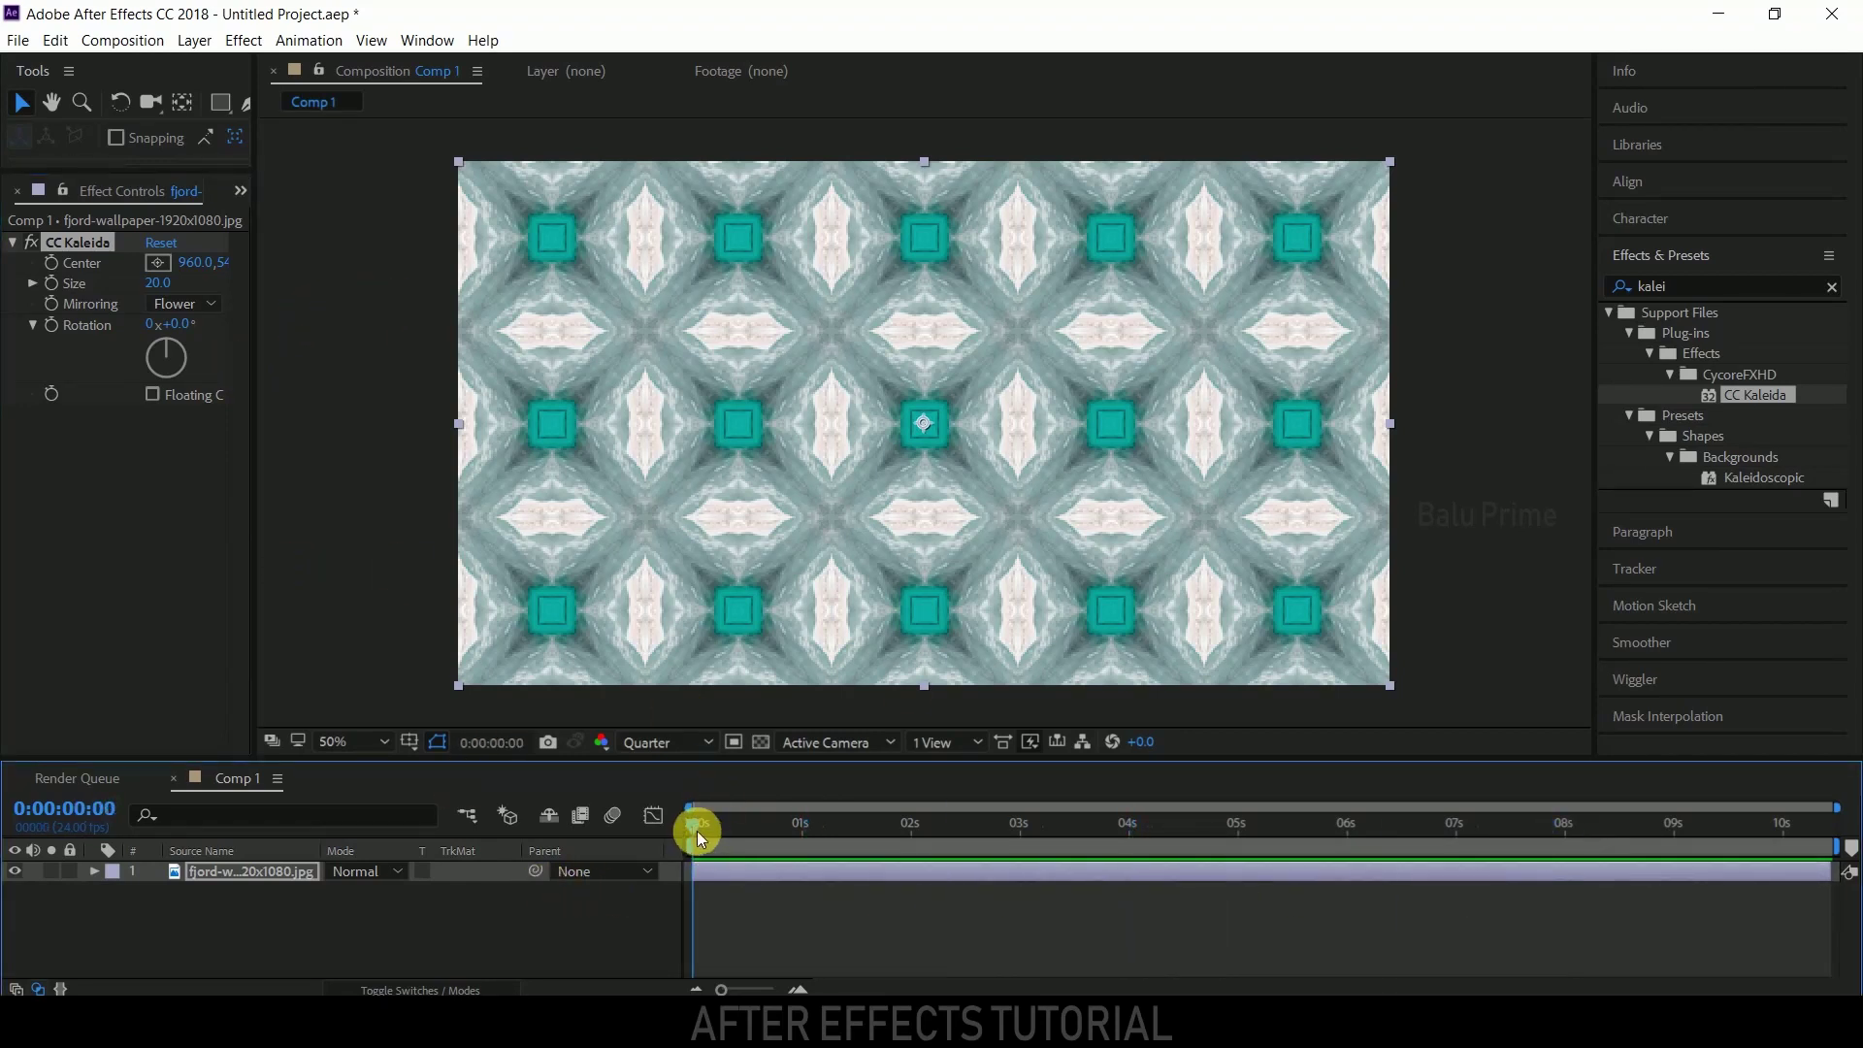
{"action": "left_click", "coordinate": [1492, 823]}
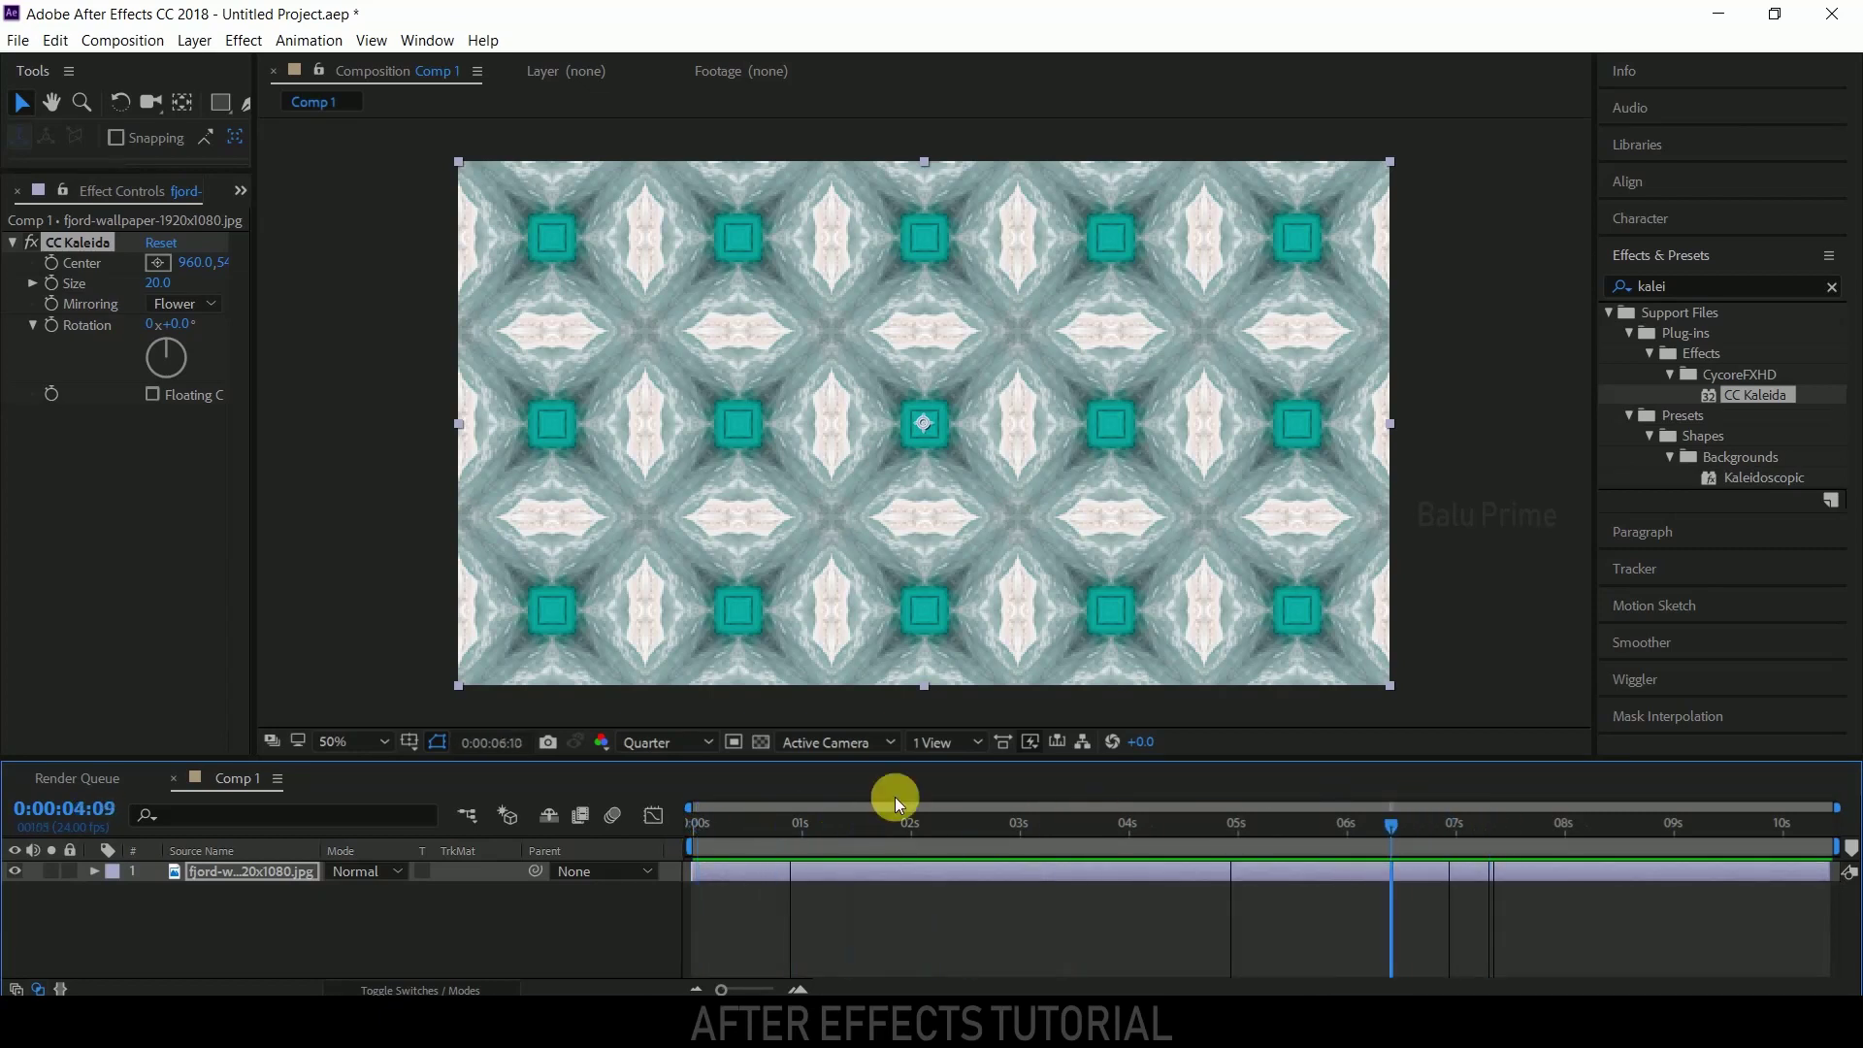
{"action": "left_click", "coordinate": [1380, 833]}
{"action": "left_click_drag", "start_coordinate": [1337, 845], "coordinate": [460, 818]}
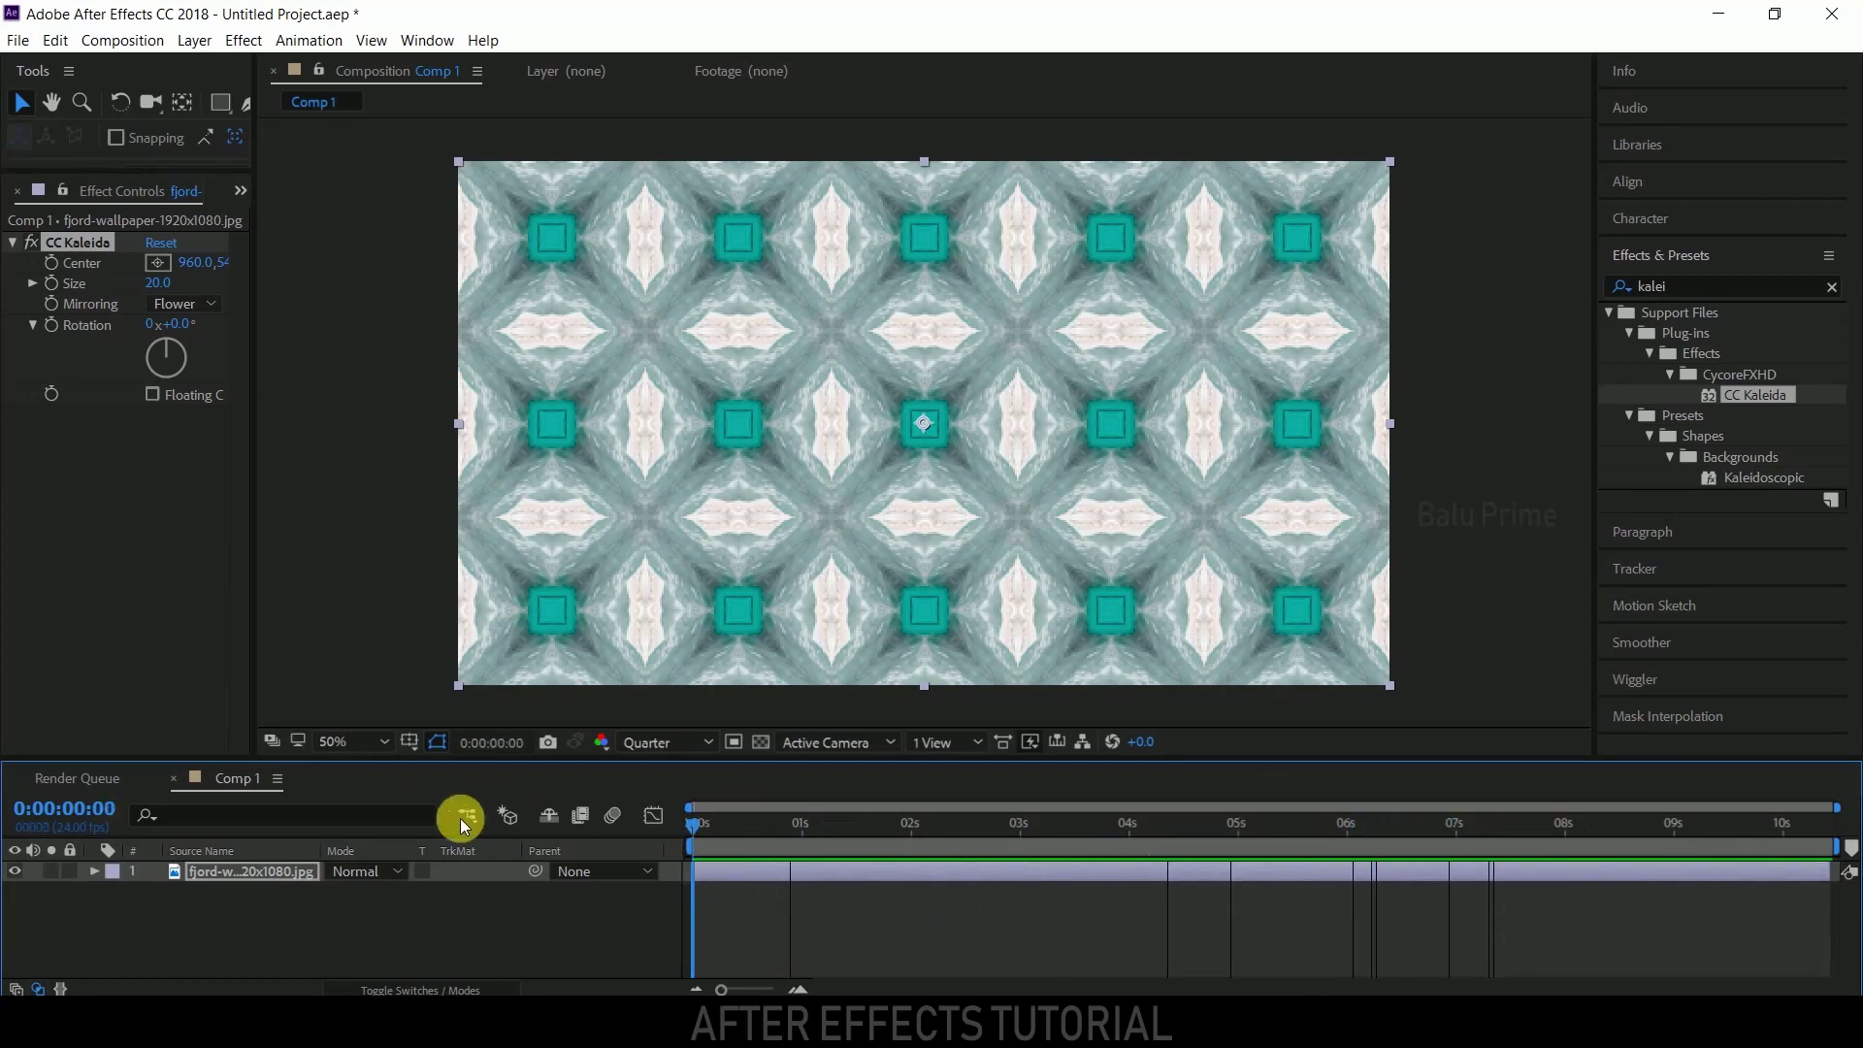
{"action": "left_click", "coordinate": [53, 285]}
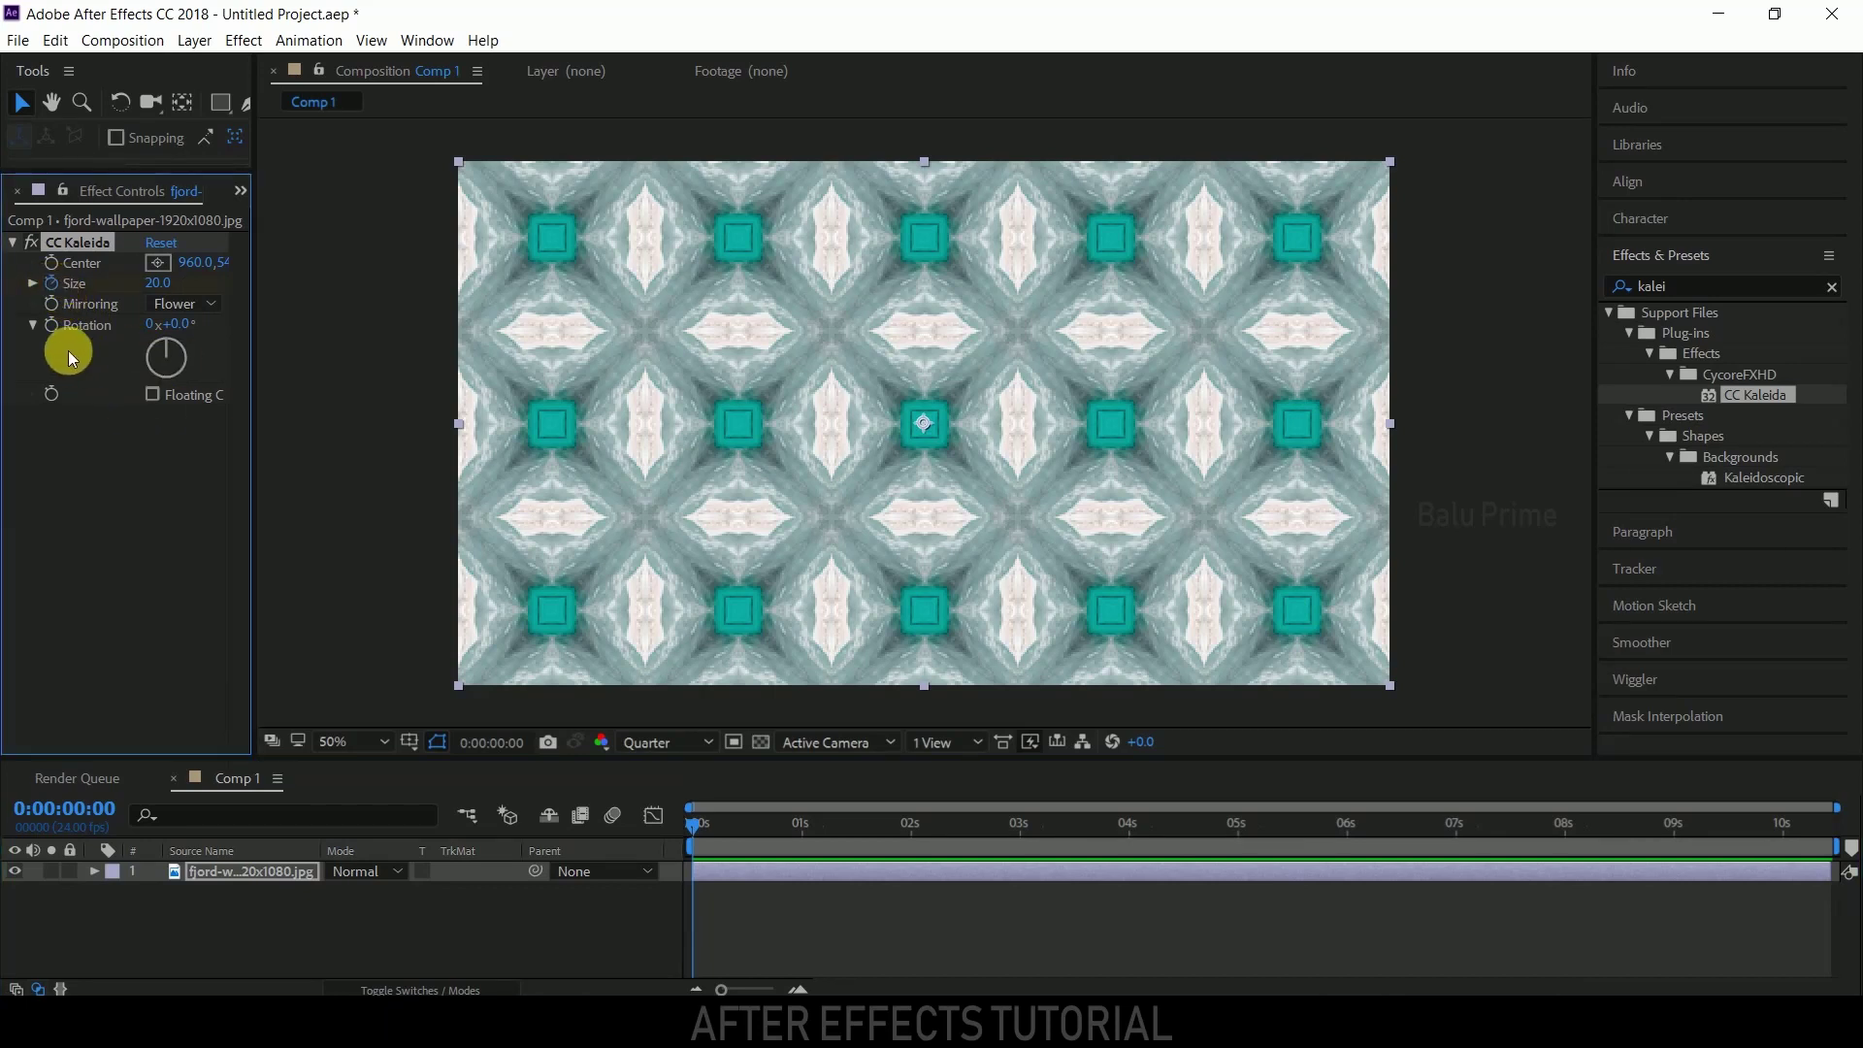
{"action": "left_click", "coordinate": [52, 327]}
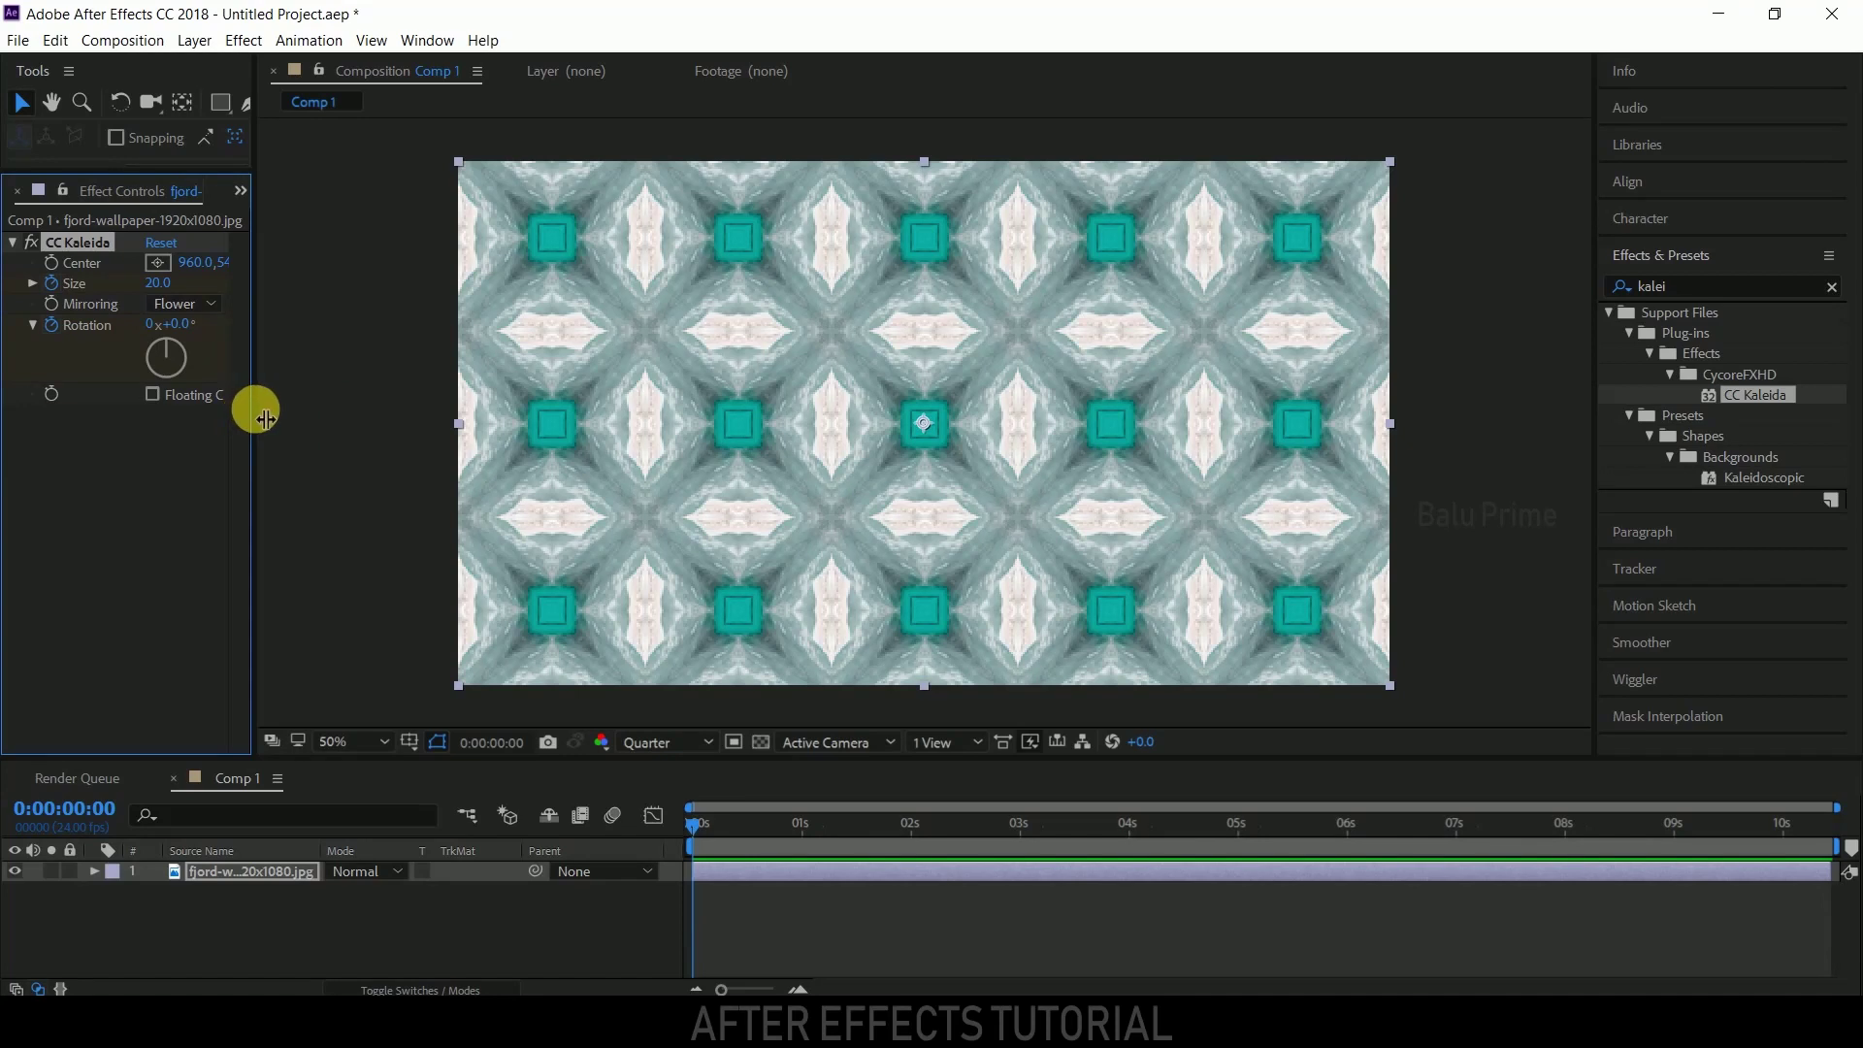
{"action": "left_click_drag", "start_coordinate": [258, 408], "coordinate": [374, 415]}
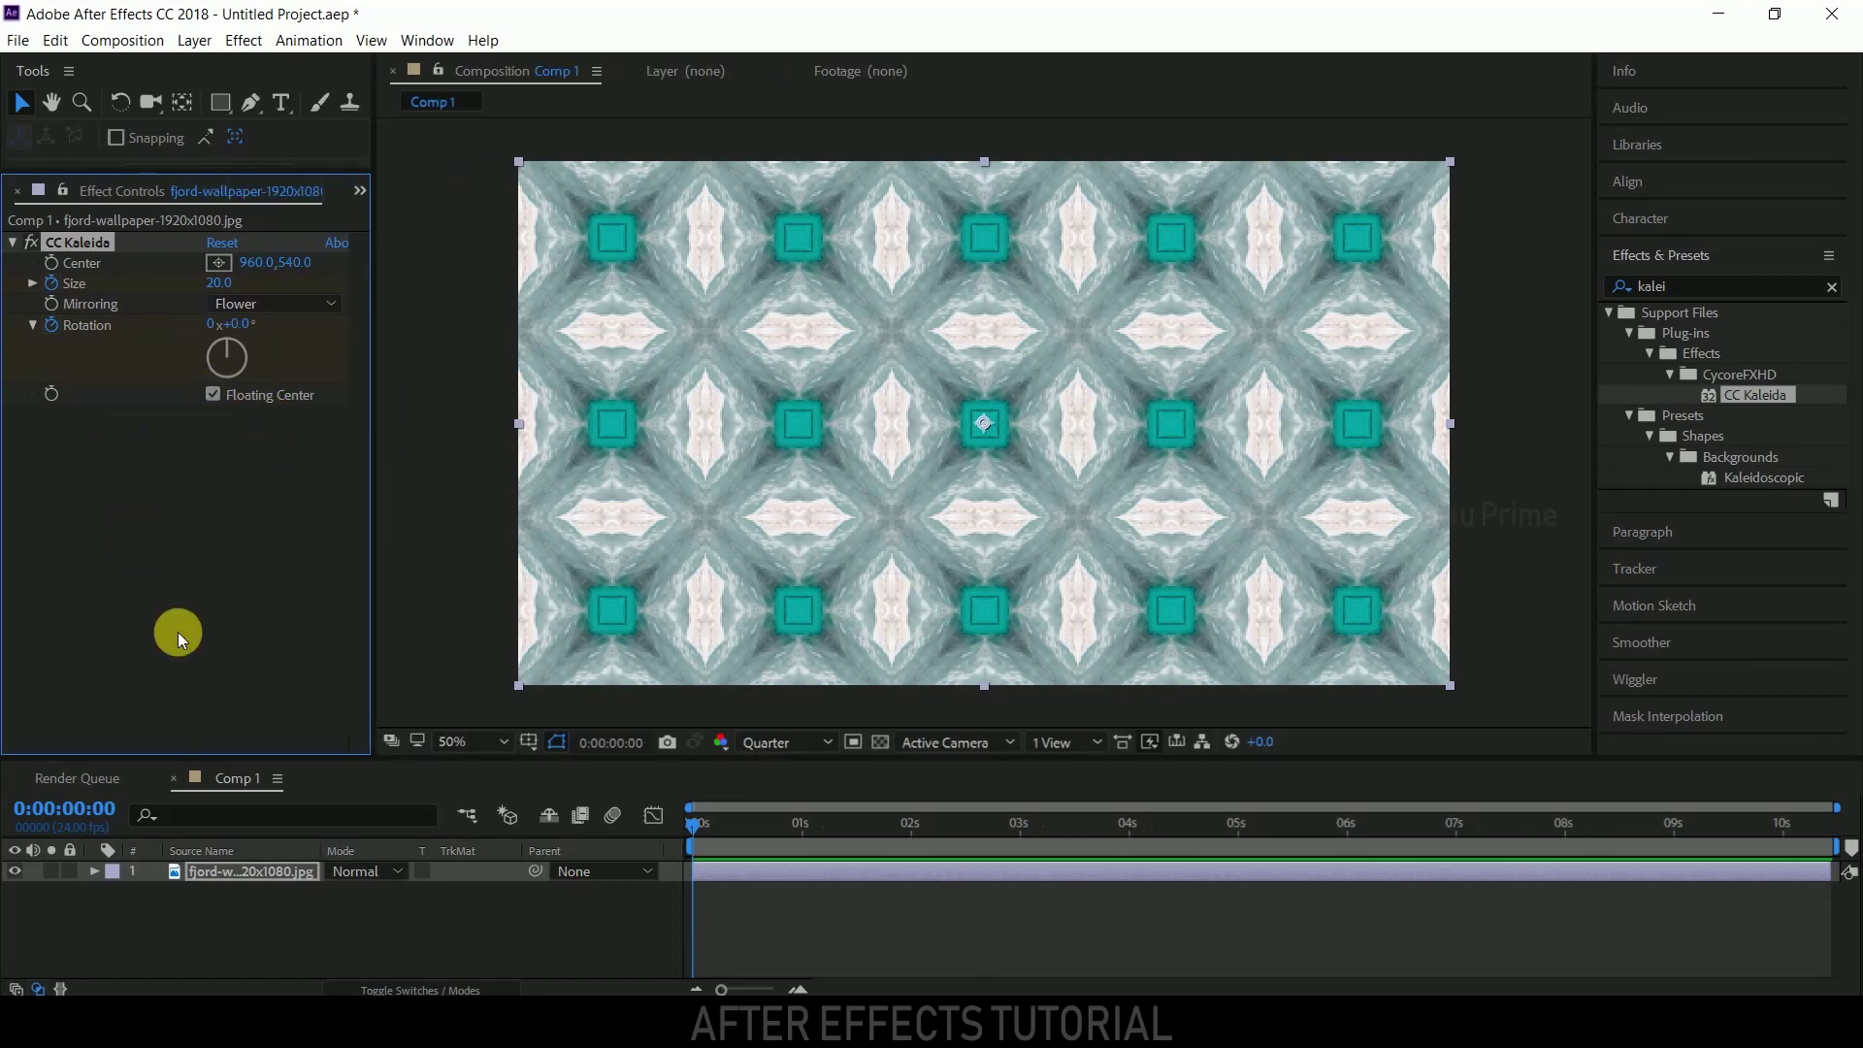
At the comp end (0:00:10:10), set Rotation to 1x+0.0° and Size to 50.0
{"action": "left_click_drag", "start_coordinate": [690, 819], "coordinate": [1850, 849]}
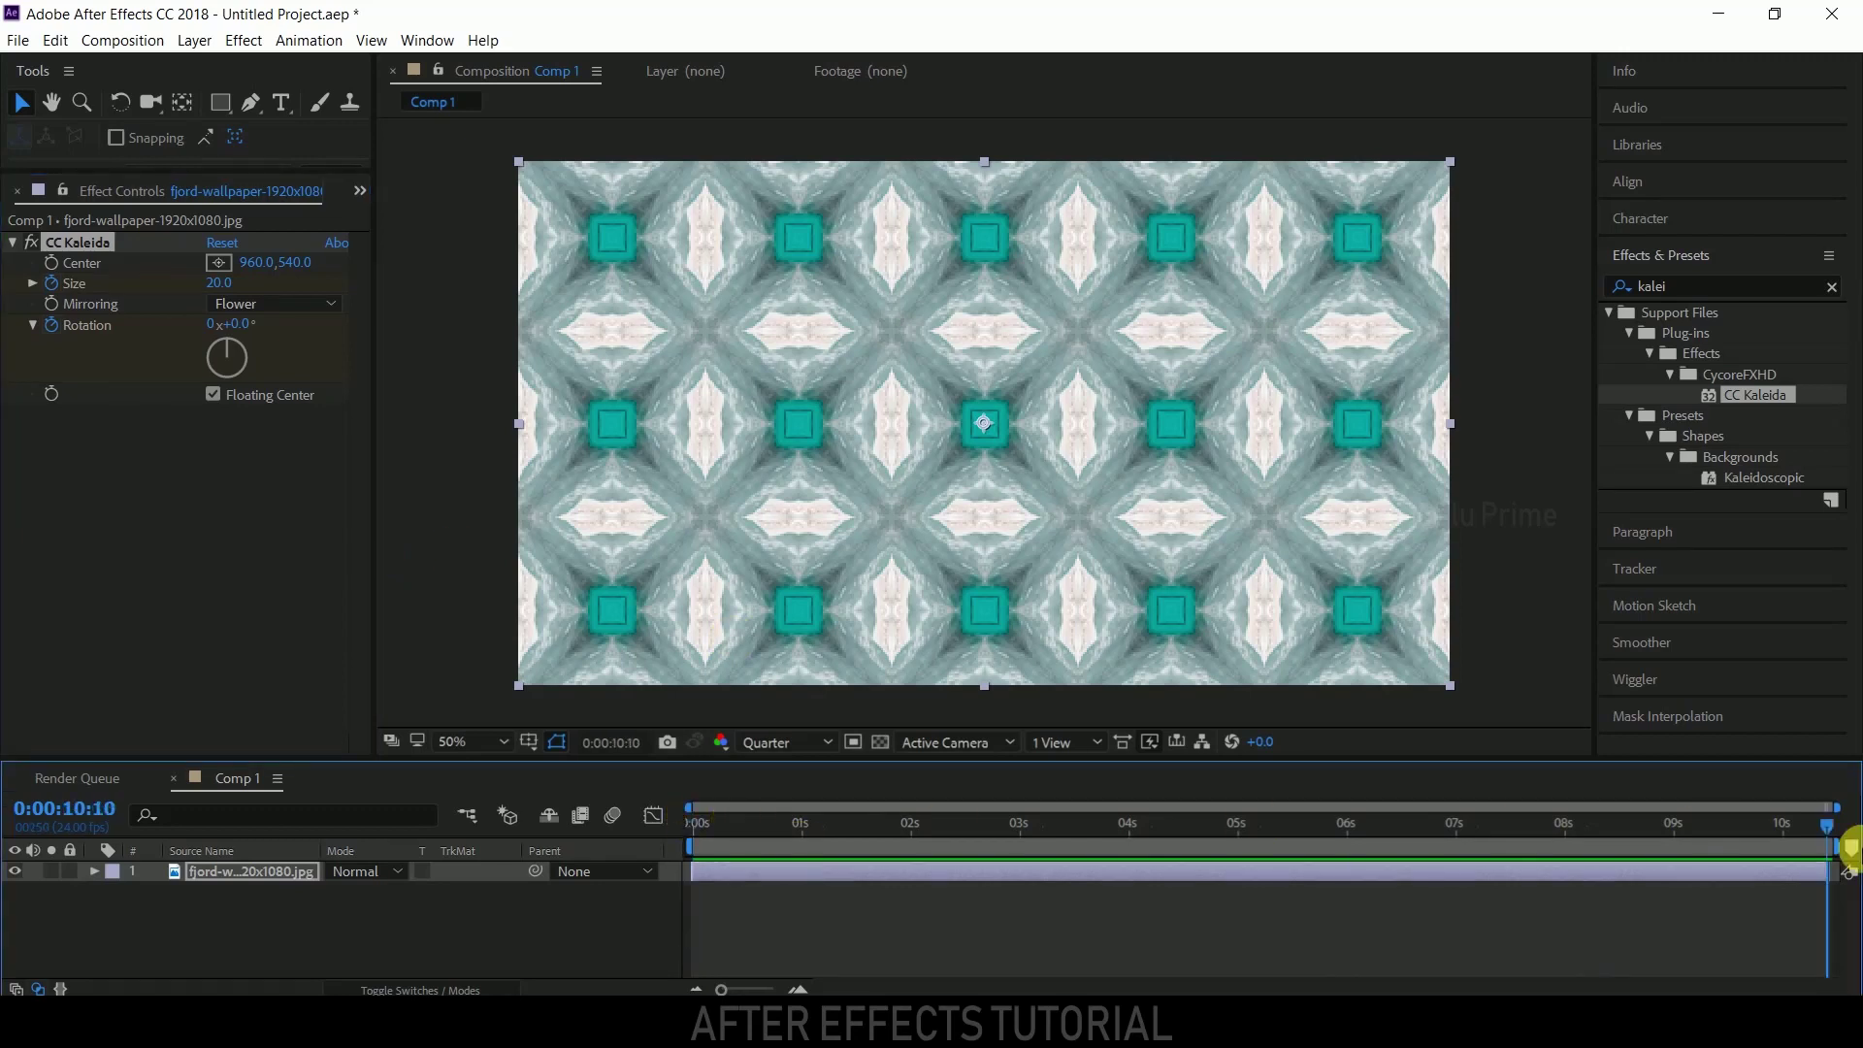
{"action": "left_click", "coordinate": [223, 327]}
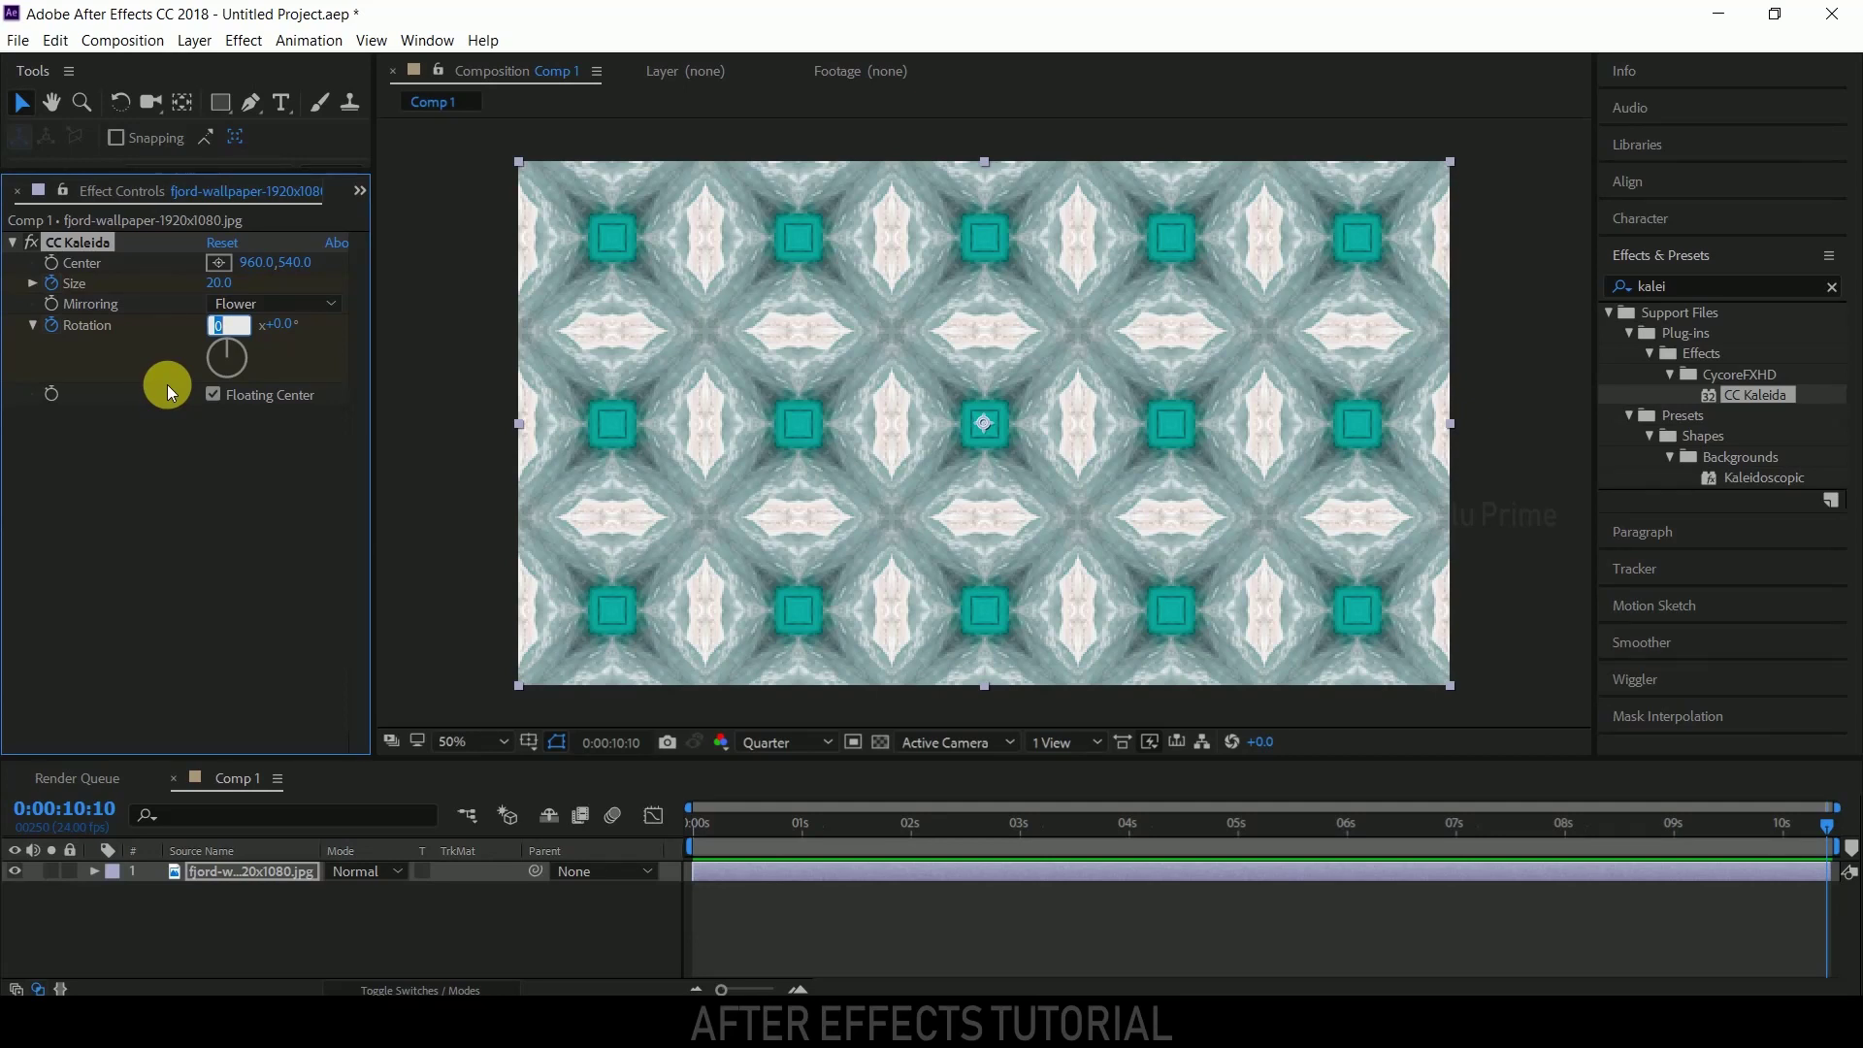
{"action": "type", "text": "1"}
{"action": "left_click", "coordinate": [235, 485]}
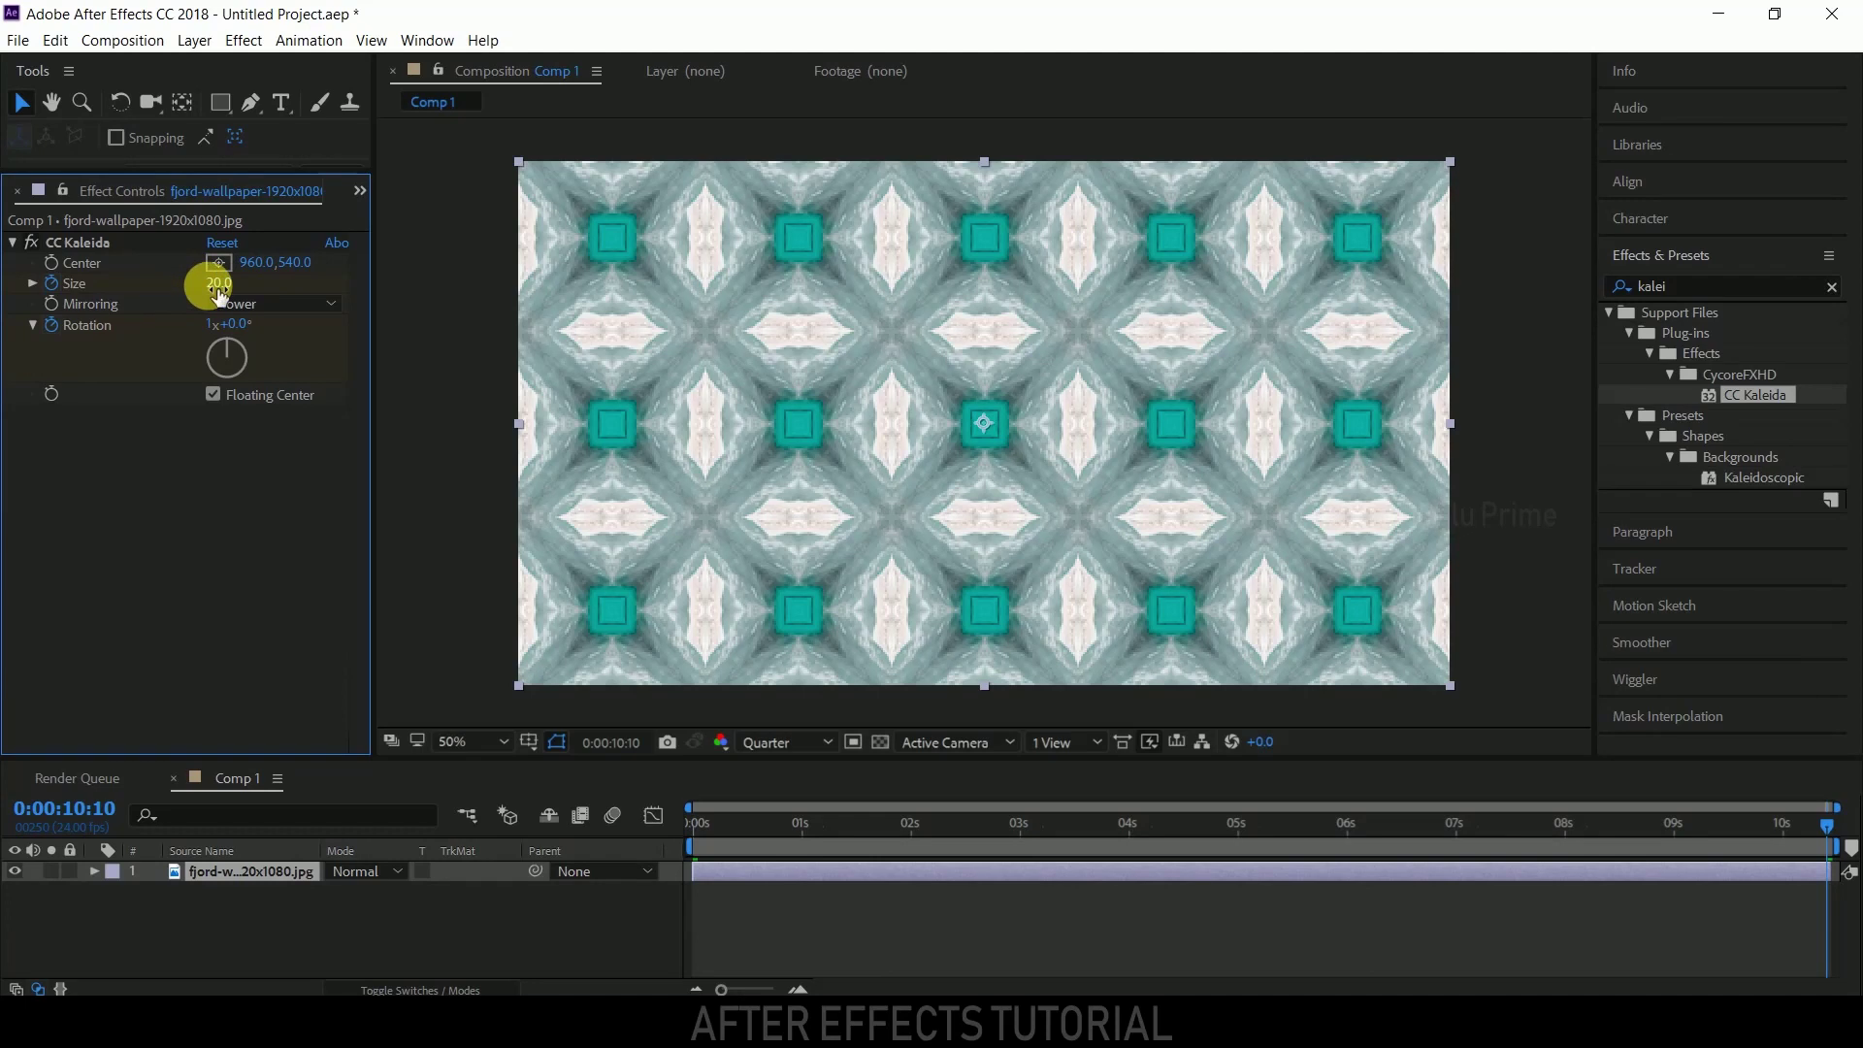
{"action": "type", "text": "50"}
{"action": "key", "text": "Return"}
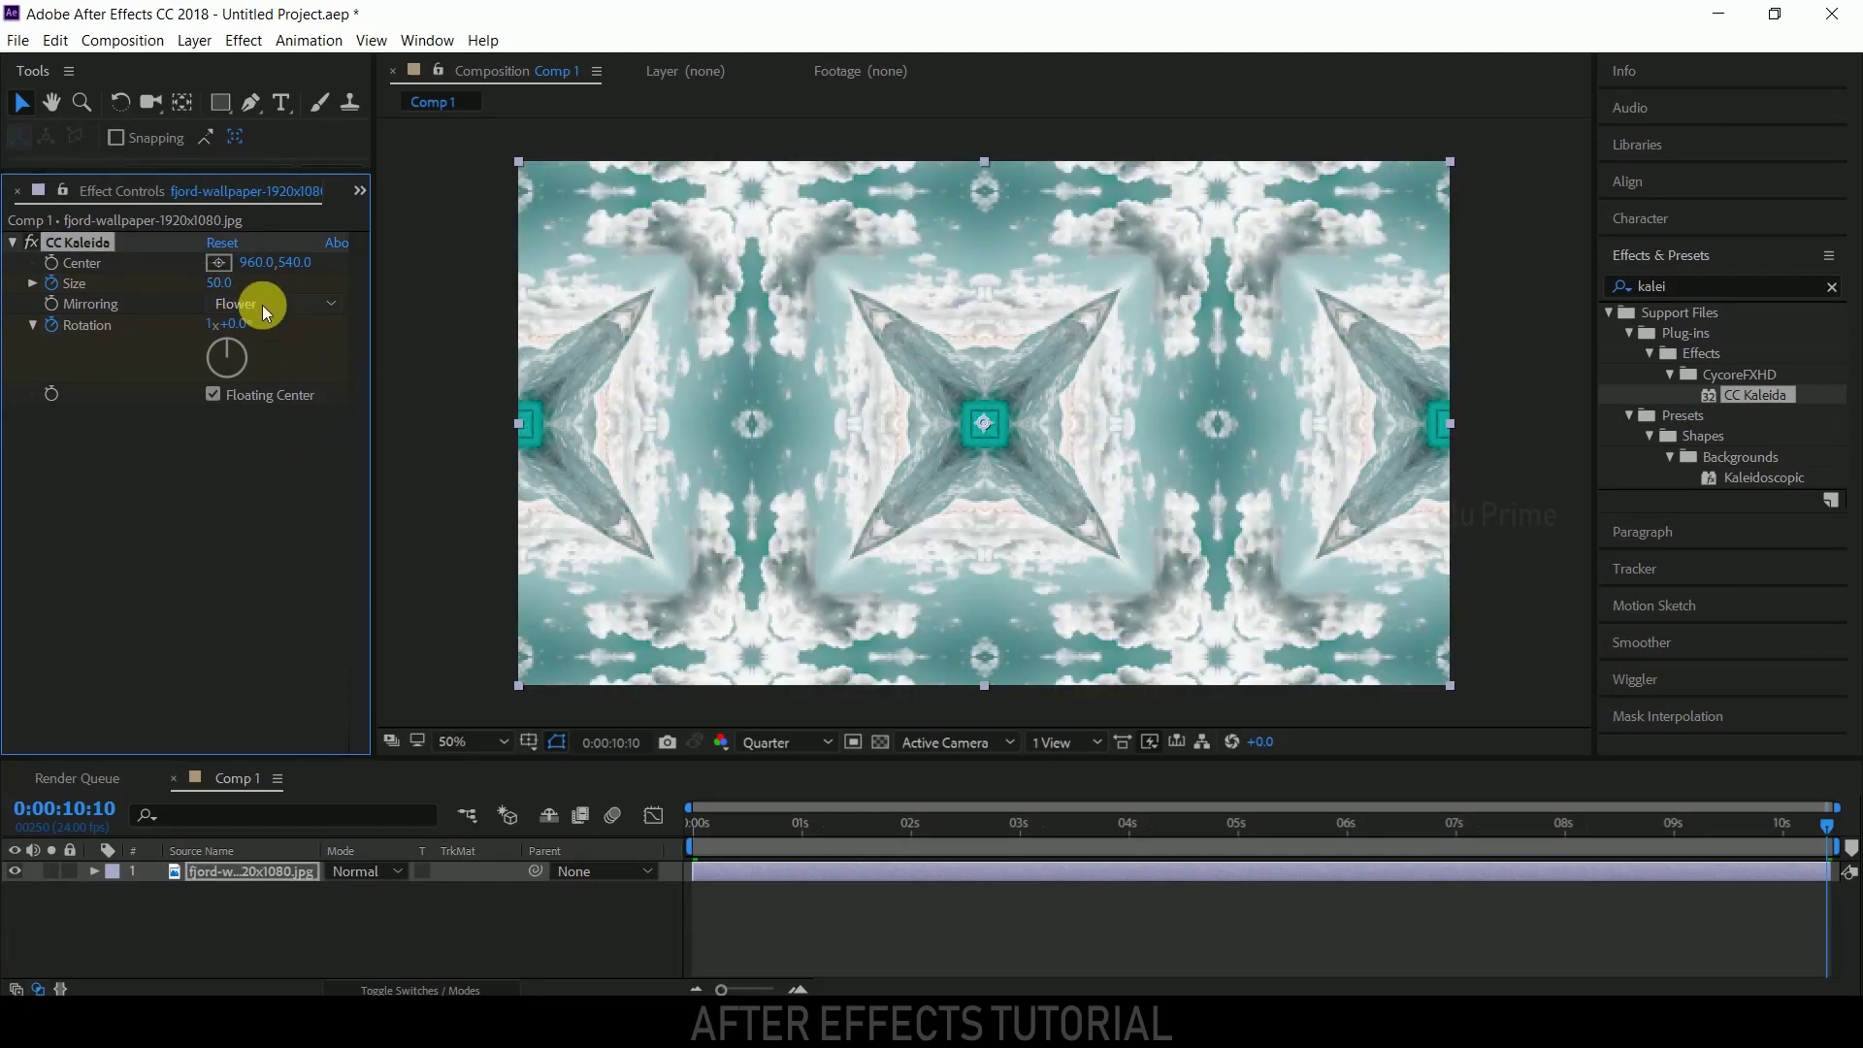
Try the Unfold, Wheel and Flower mirroring styles on CC Kaleida
{"action": "left_click", "coordinate": [264, 309]}
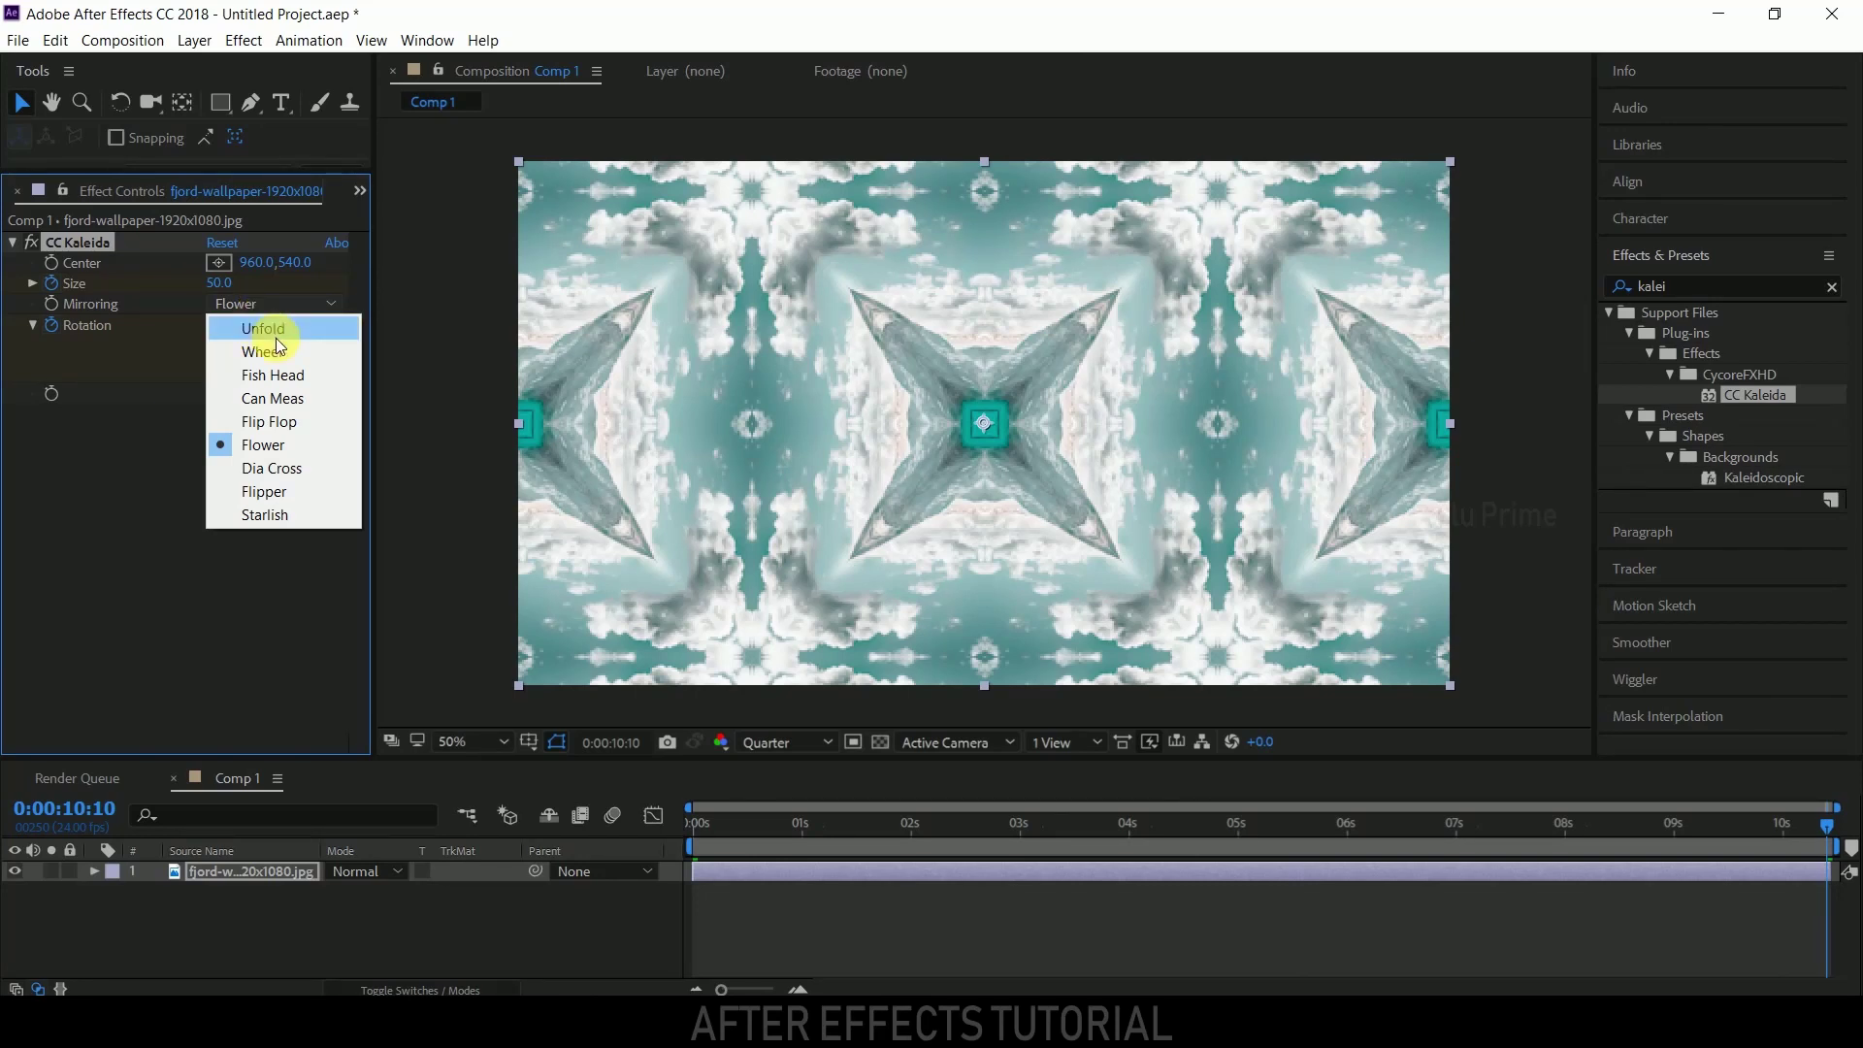
{"action": "left_click", "coordinate": [287, 332]}
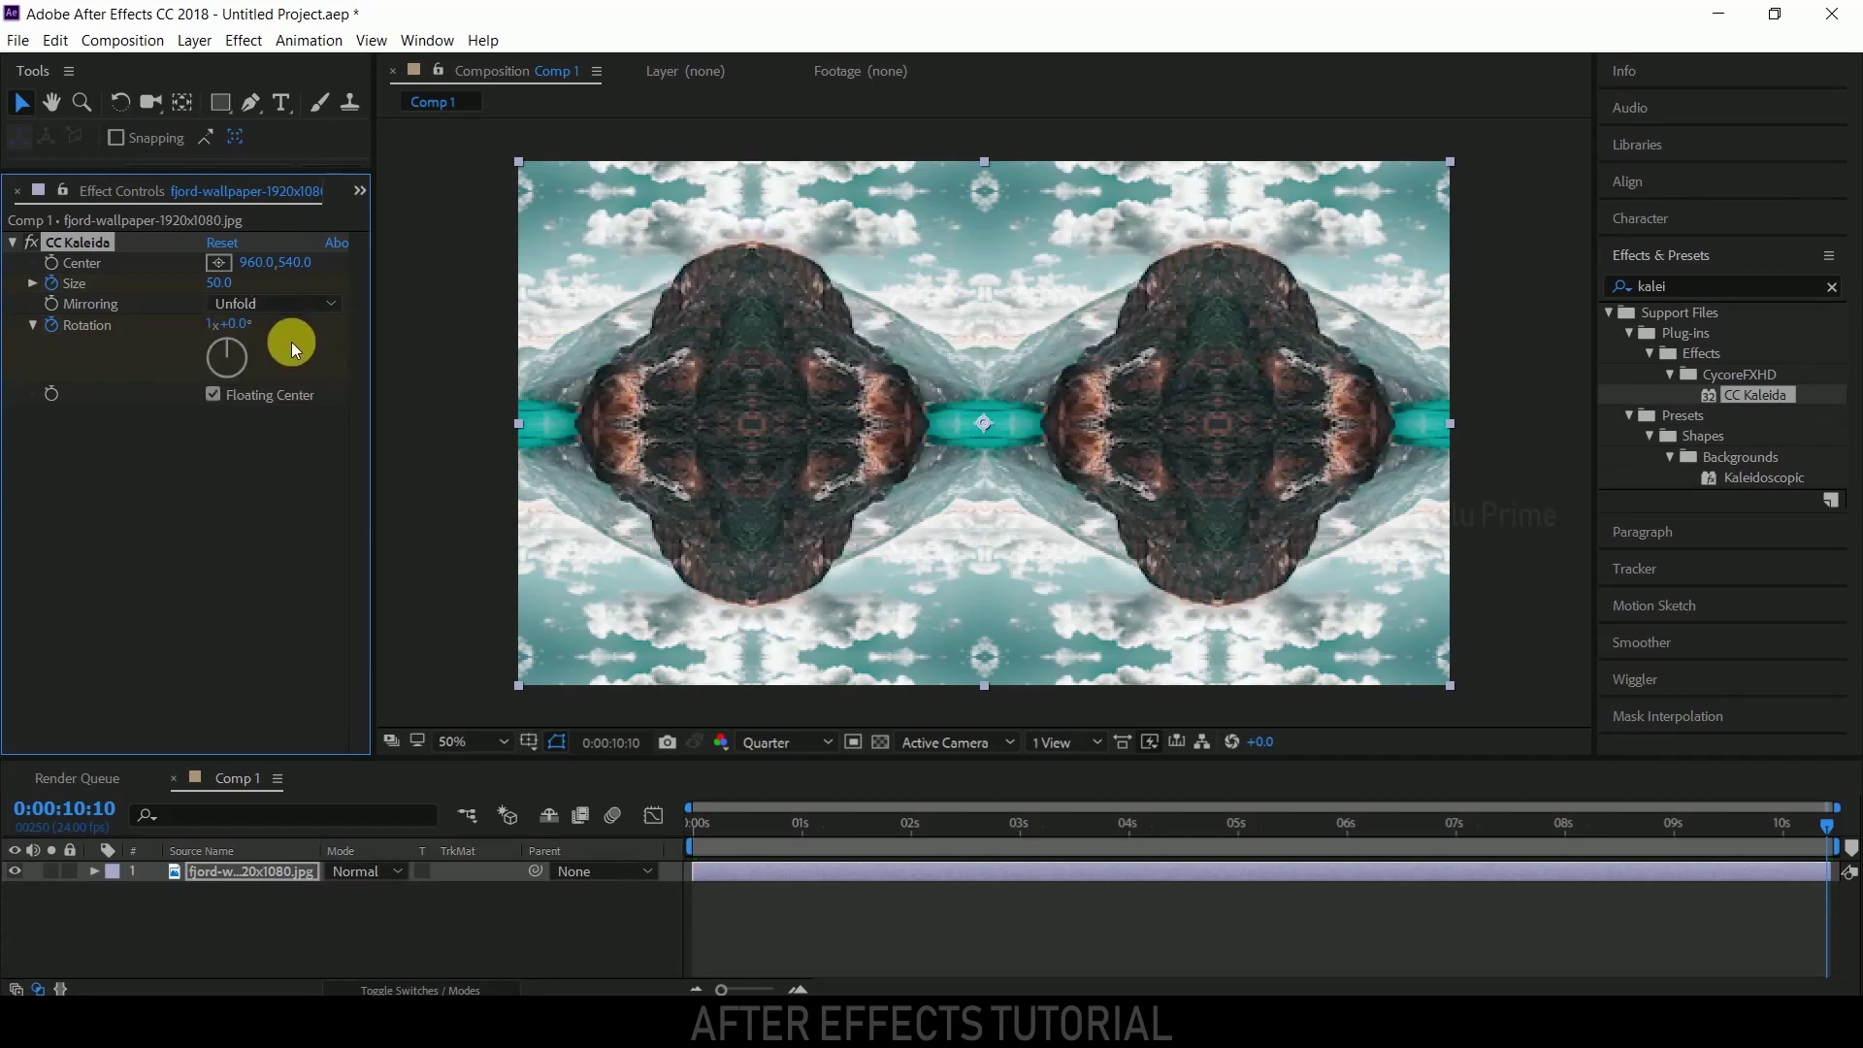
{"action": "left_click", "coordinate": [289, 296]}
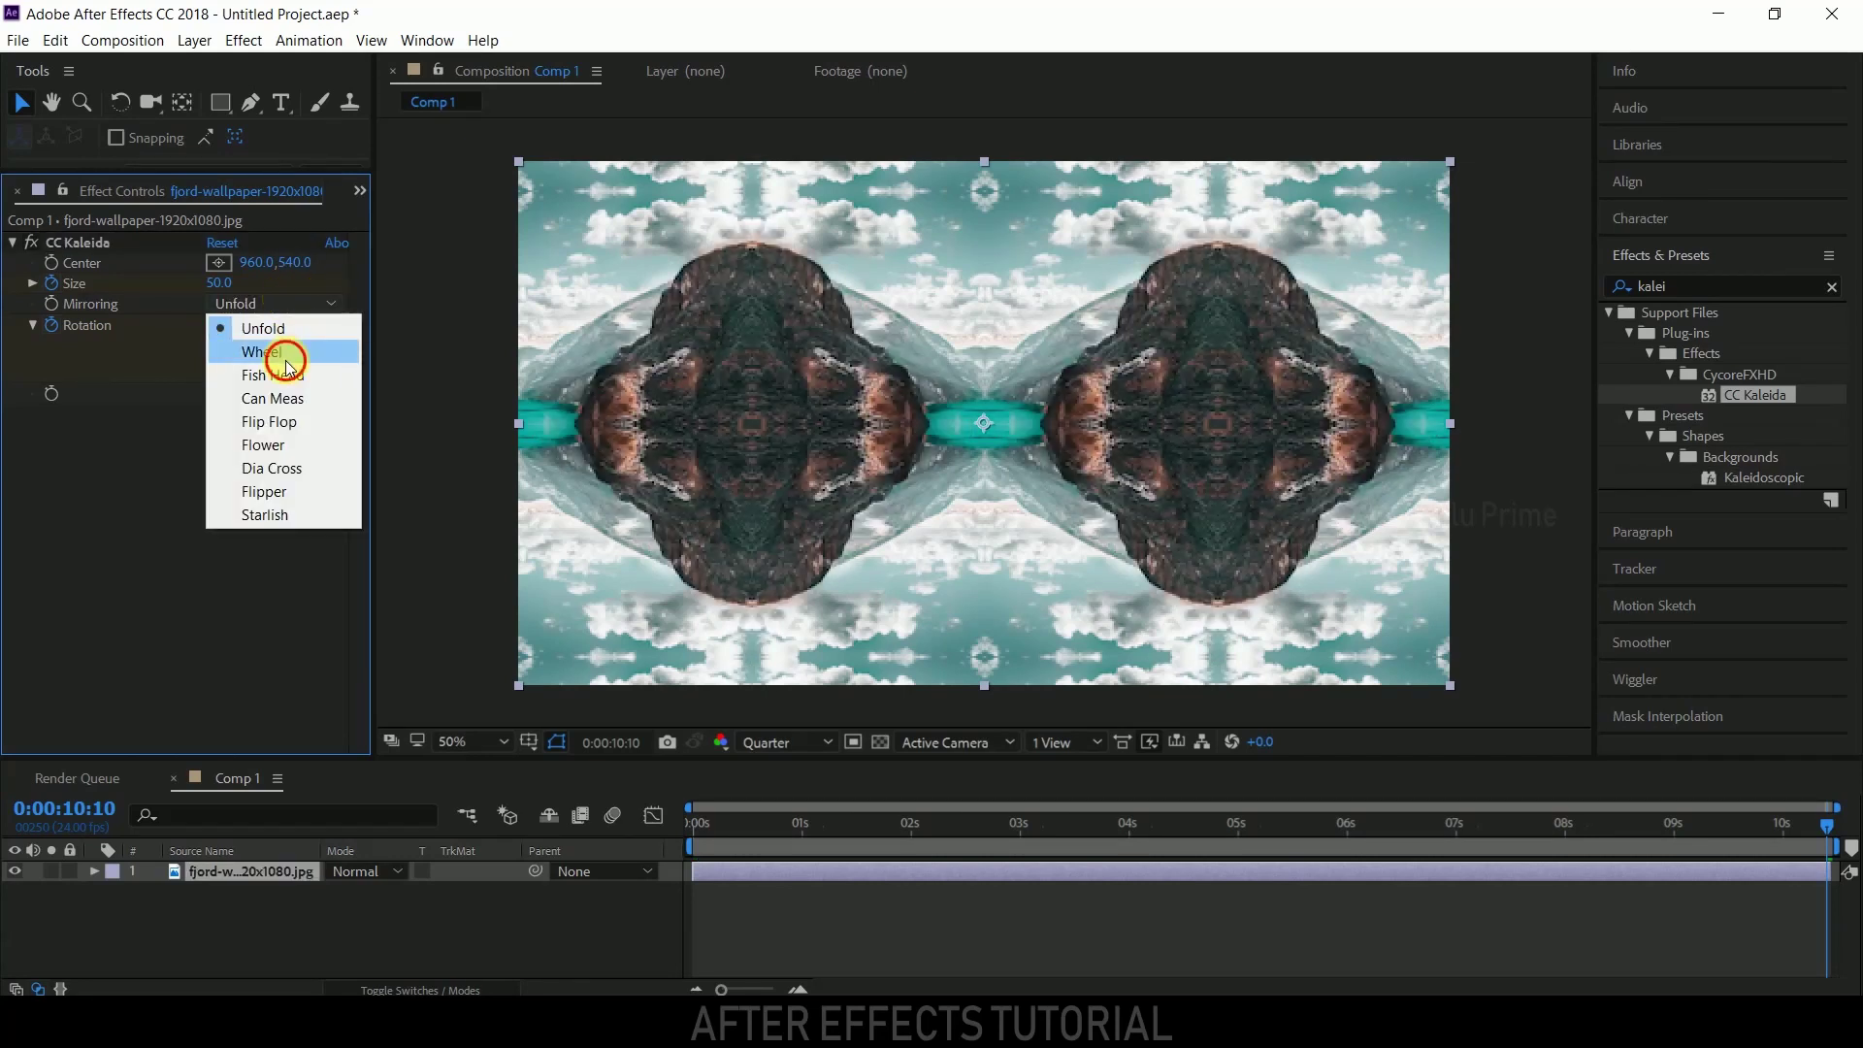
{"action": "left_click", "coordinate": [283, 350]}
{"action": "left_click", "coordinate": [297, 308]}
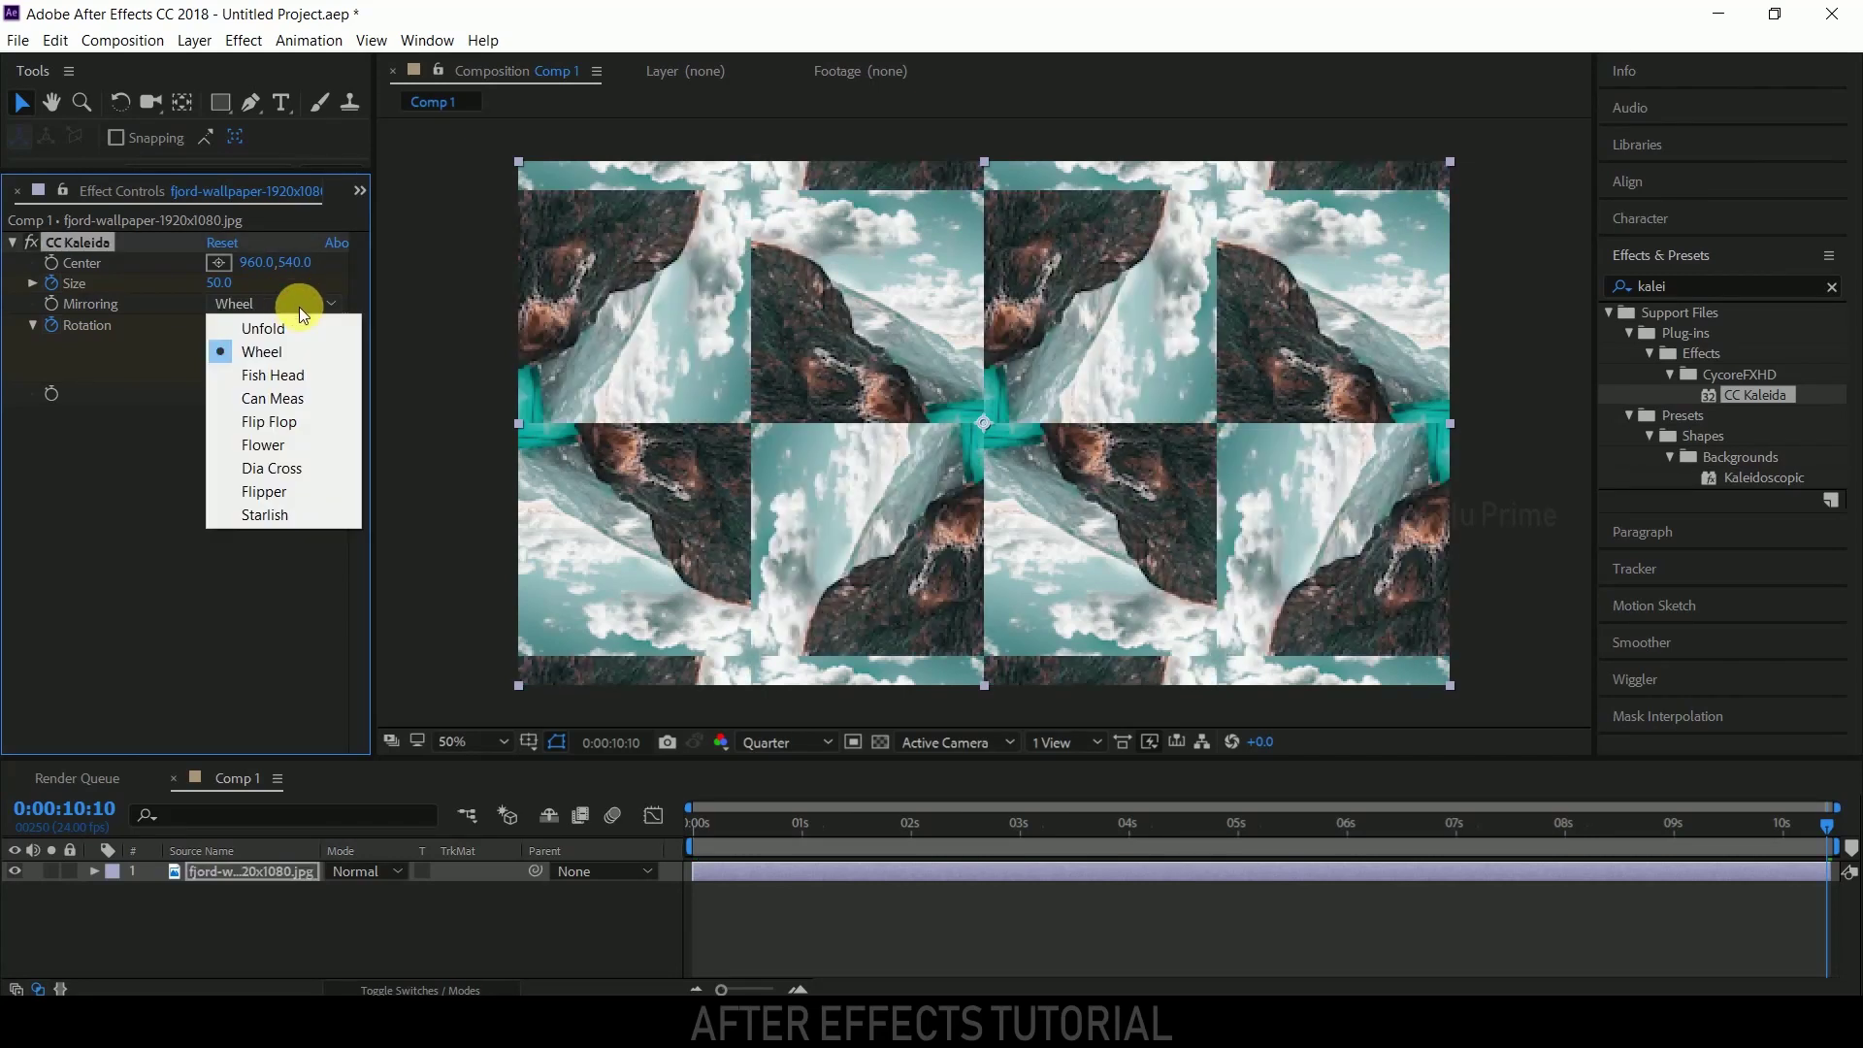
{"action": "left_click", "coordinate": [289, 445]}
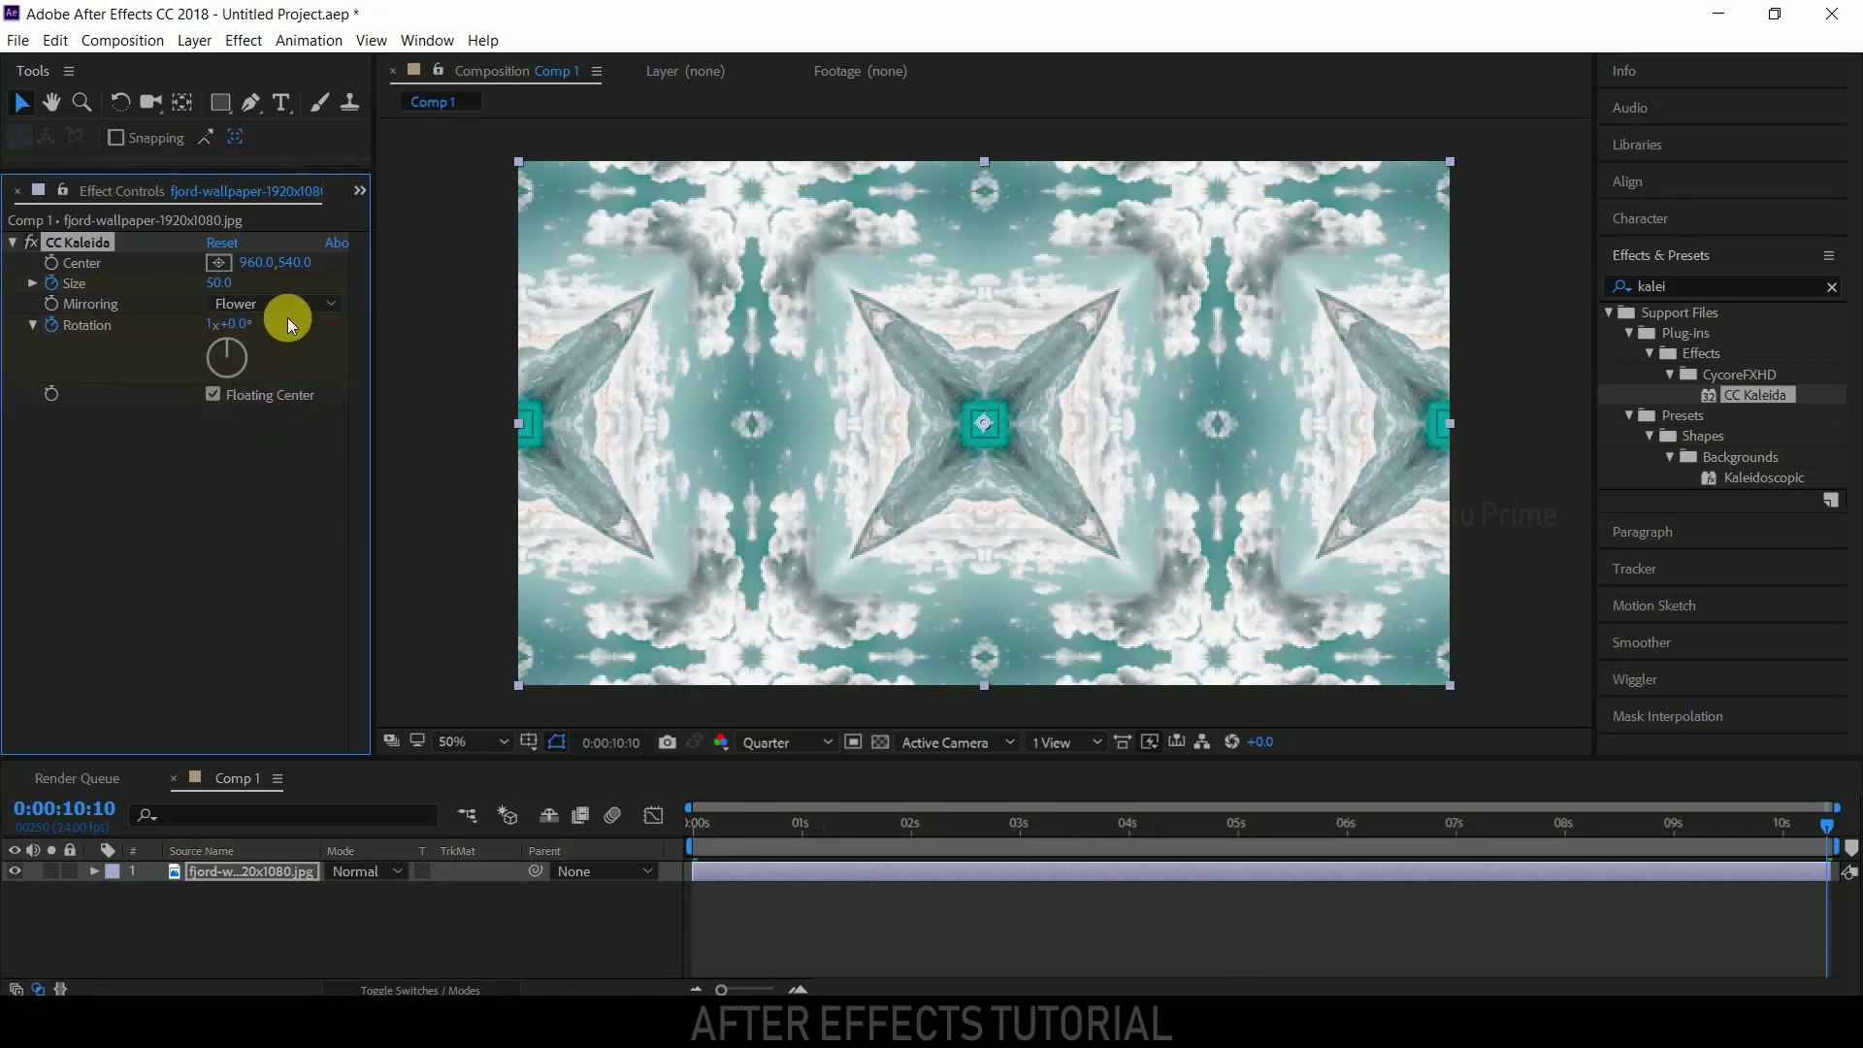
Set Mirroring to Starlish and play a preview of the animation
{"action": "left_click", "coordinate": [289, 306]}
{"action": "left_click", "coordinate": [276, 509]}
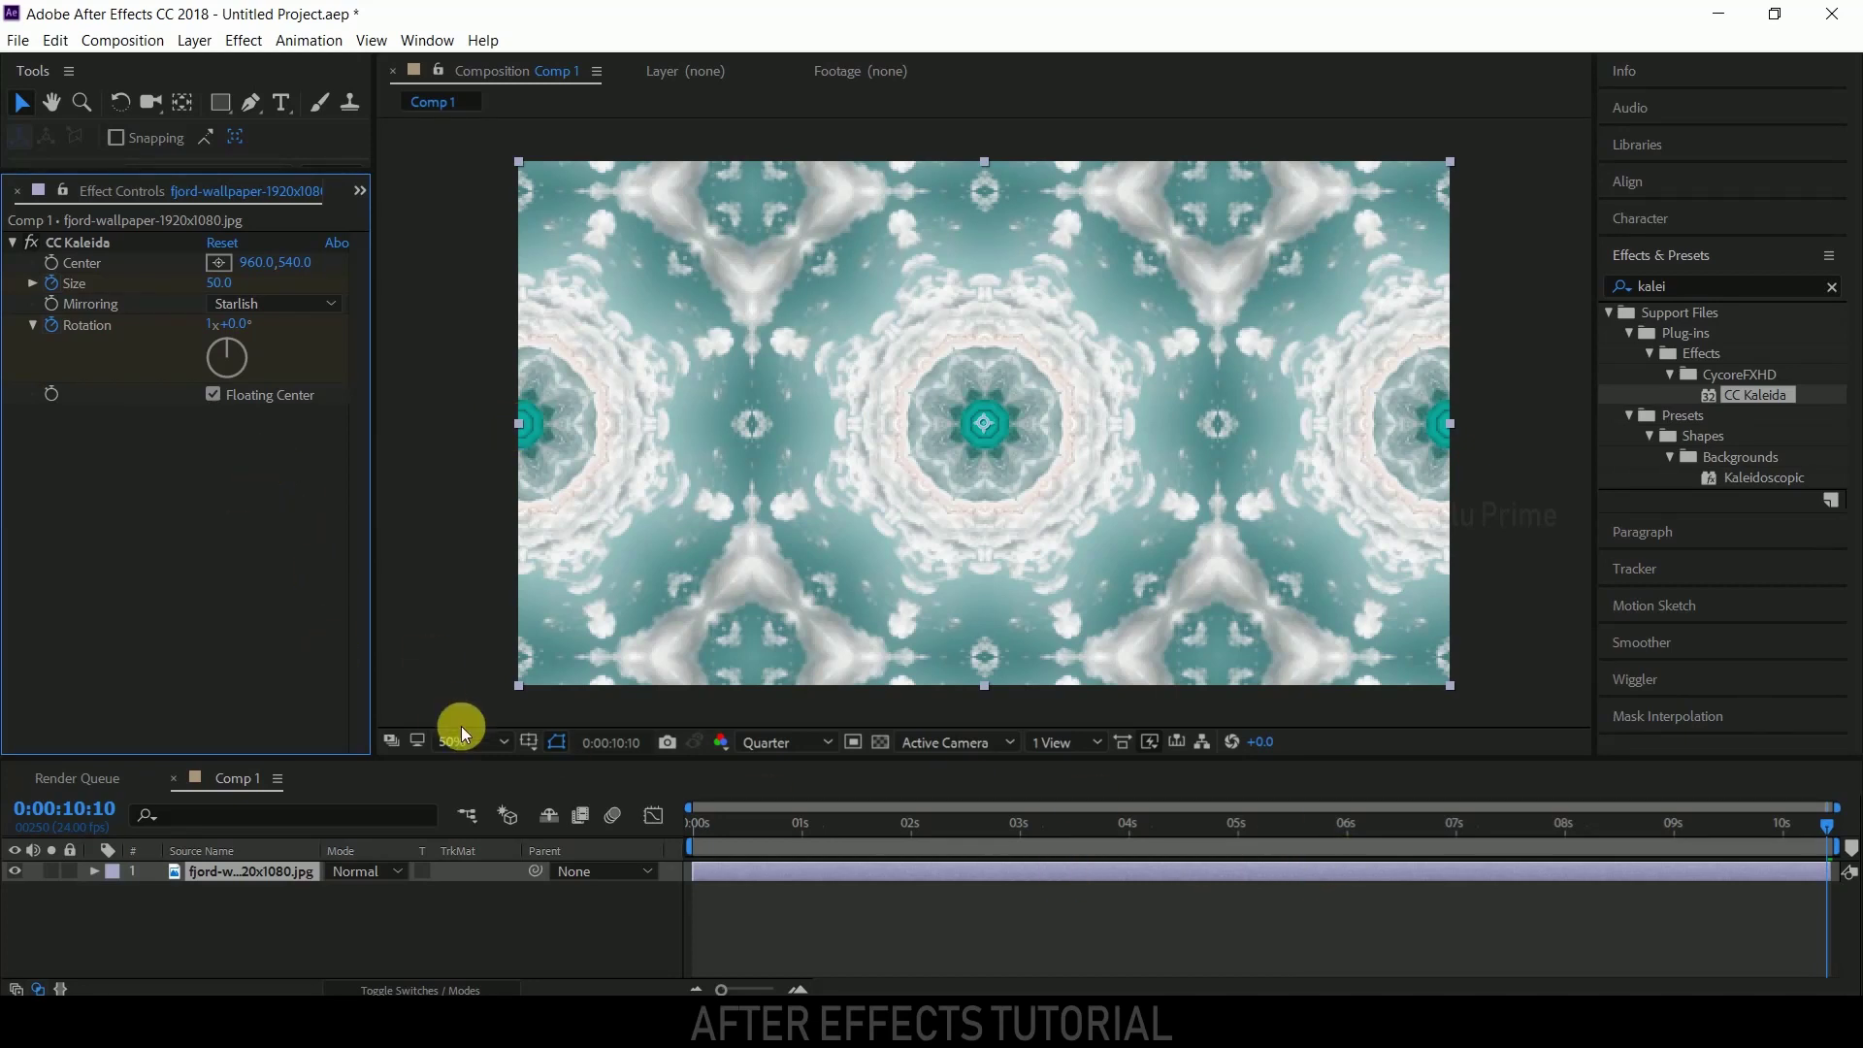
{"action": "key", "text": "space"}
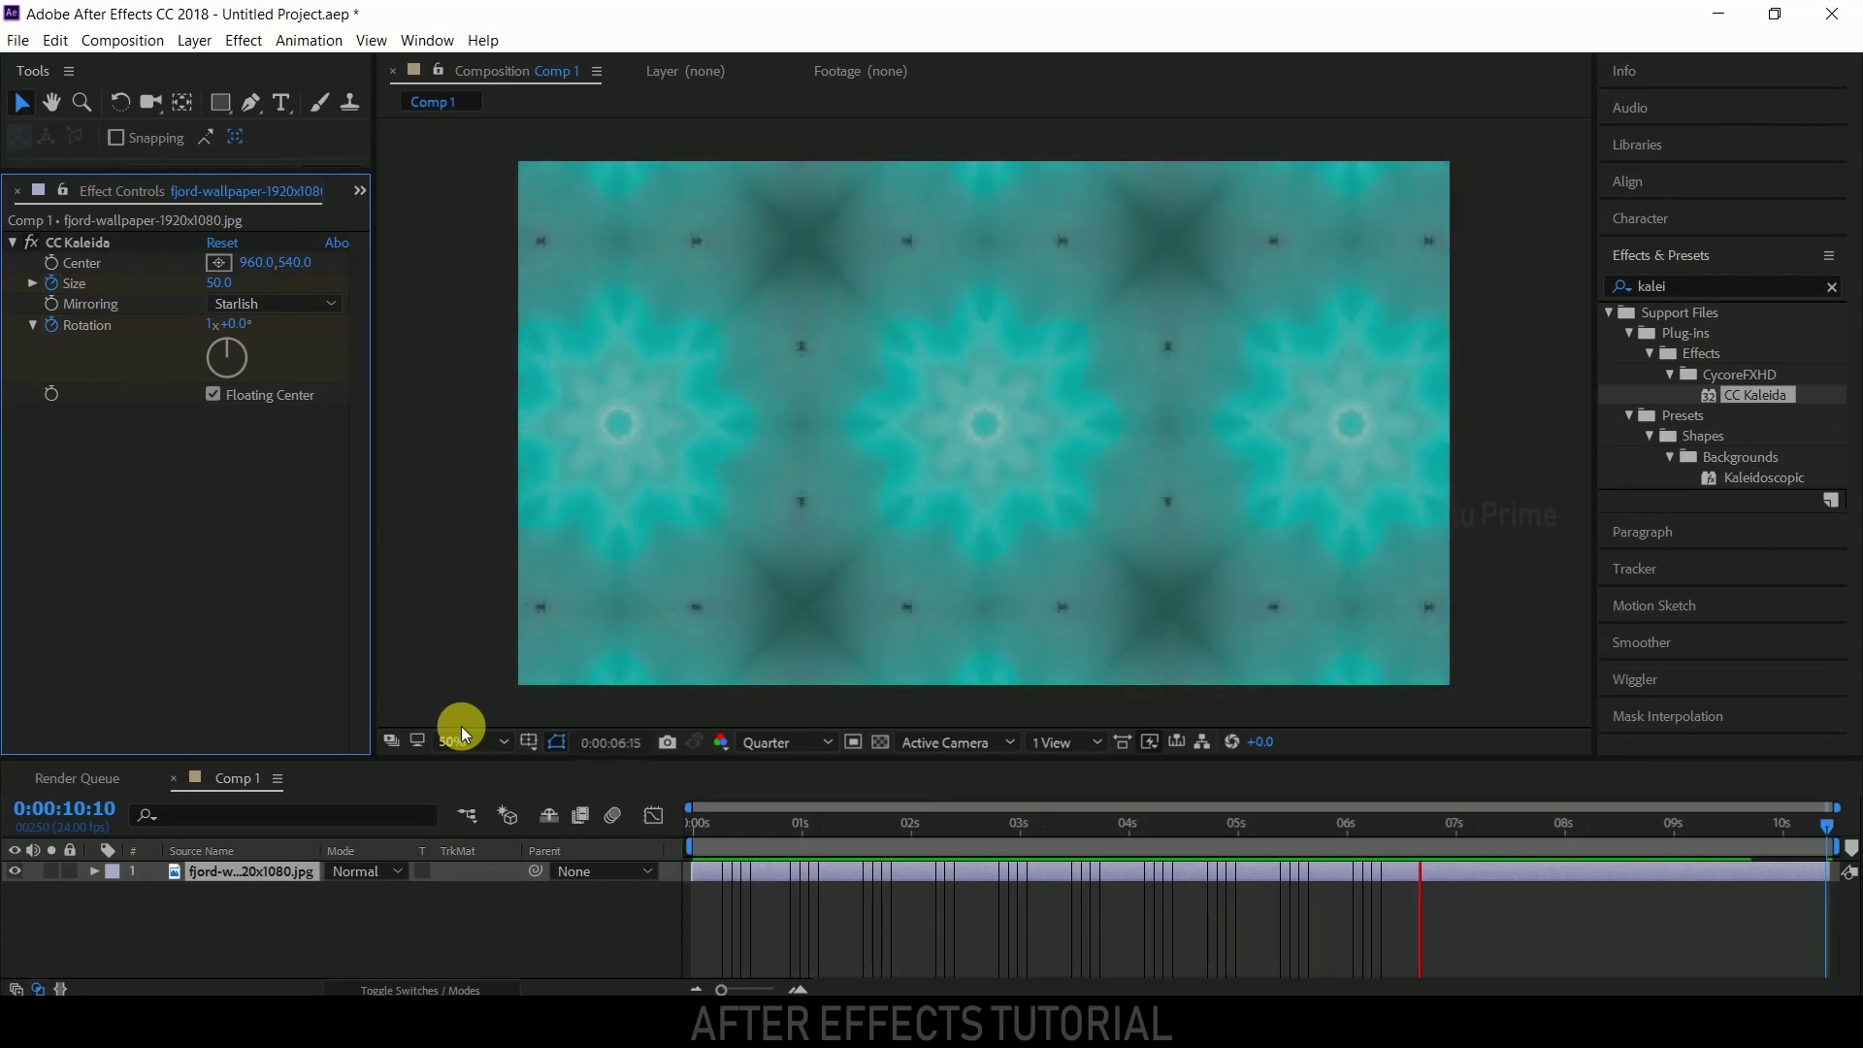
Stop the preview at 0:00:01:12 and select the CC Kaleida effect
{"action": "left_click_drag", "start_coordinate": [1081, 837], "coordinate": [860, 840]}
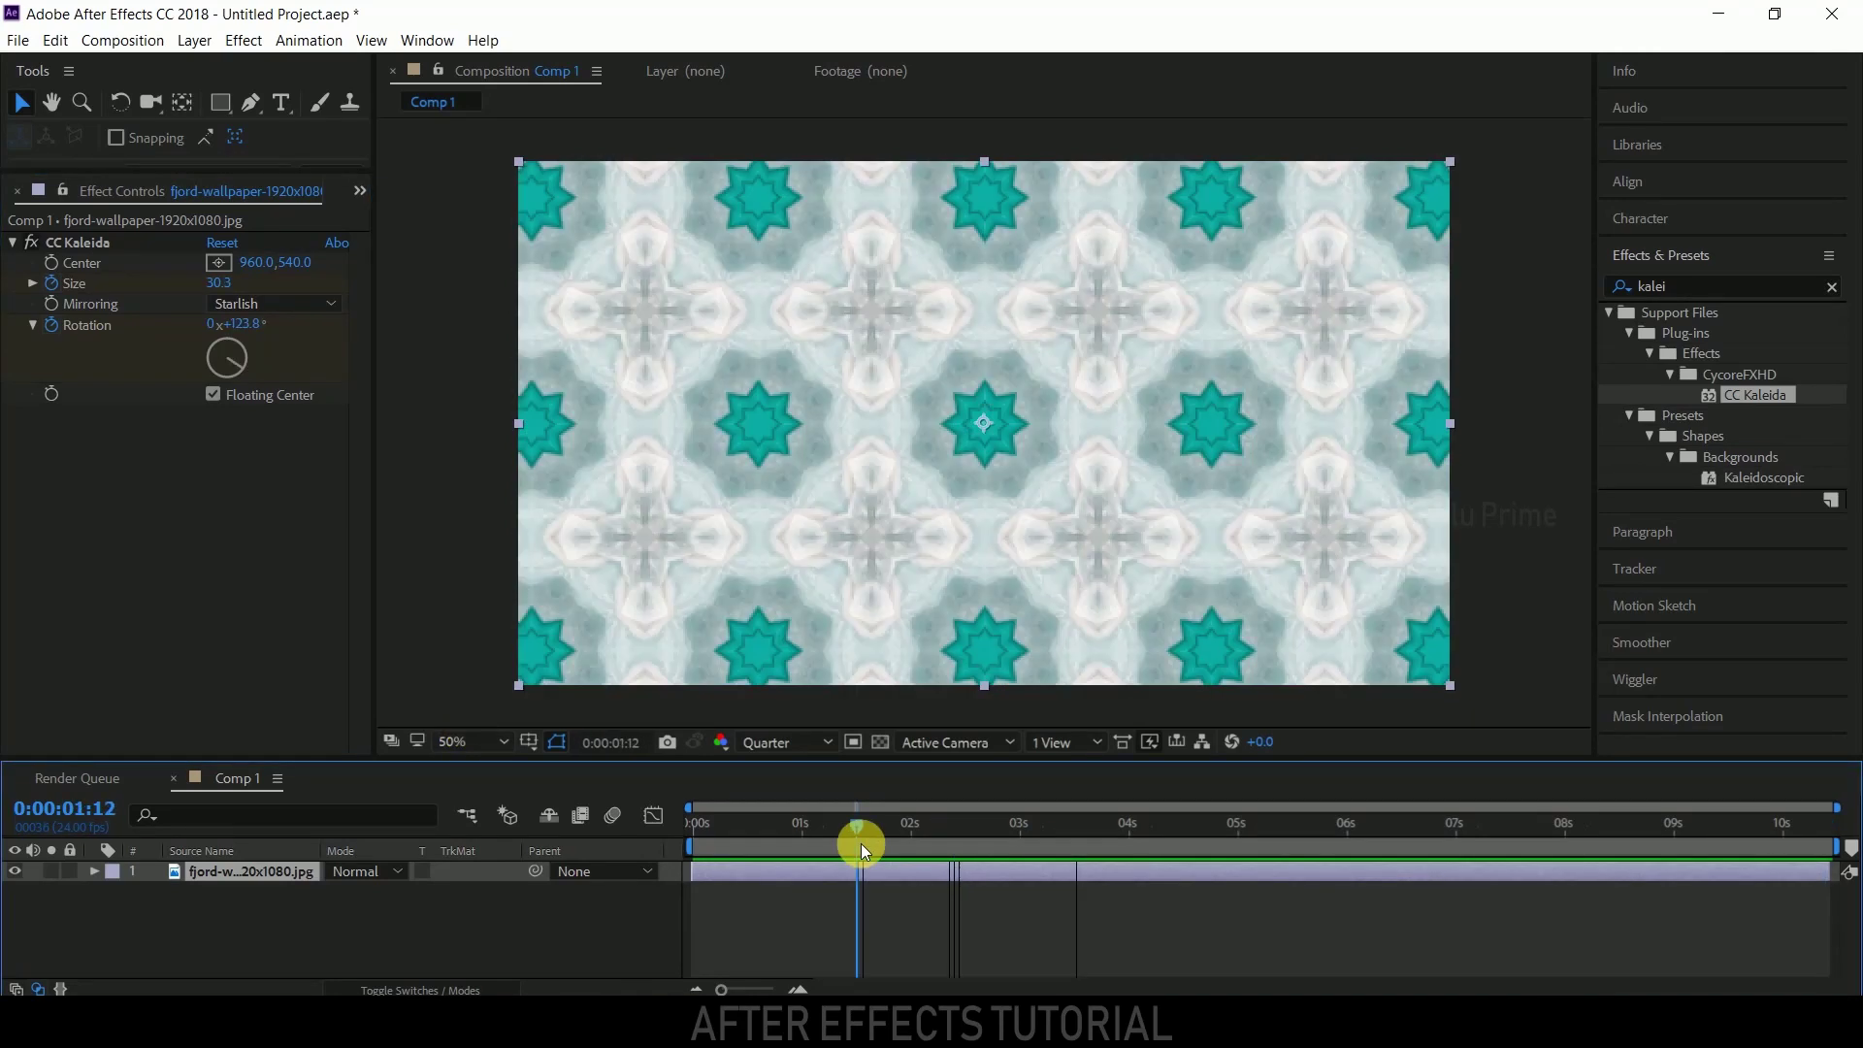
{"action": "left_click", "coordinate": [87, 244]}
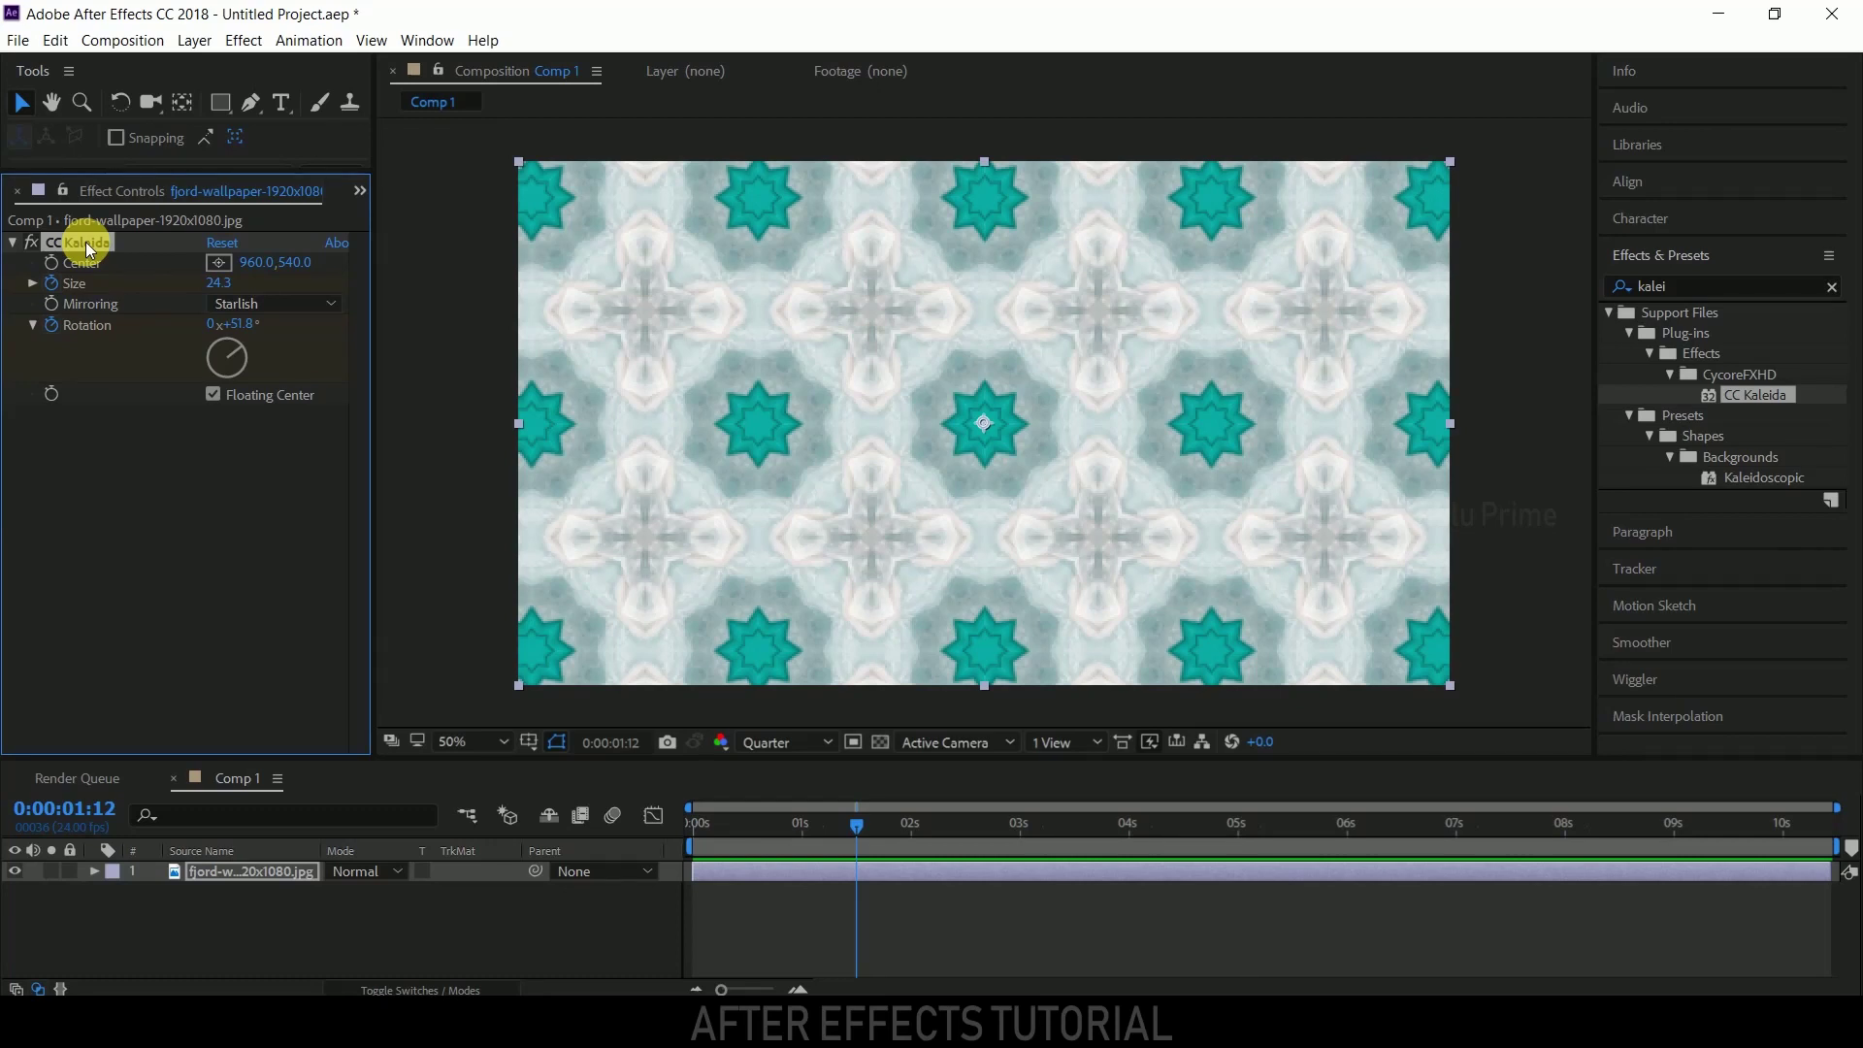
Duplicate CC Kaleida and give CC Kaleida 2 a Size of 50 at the first frame
{"action": "left_click", "coordinate": [53, 41]}
{"action": "left_click", "coordinate": [107, 308]}
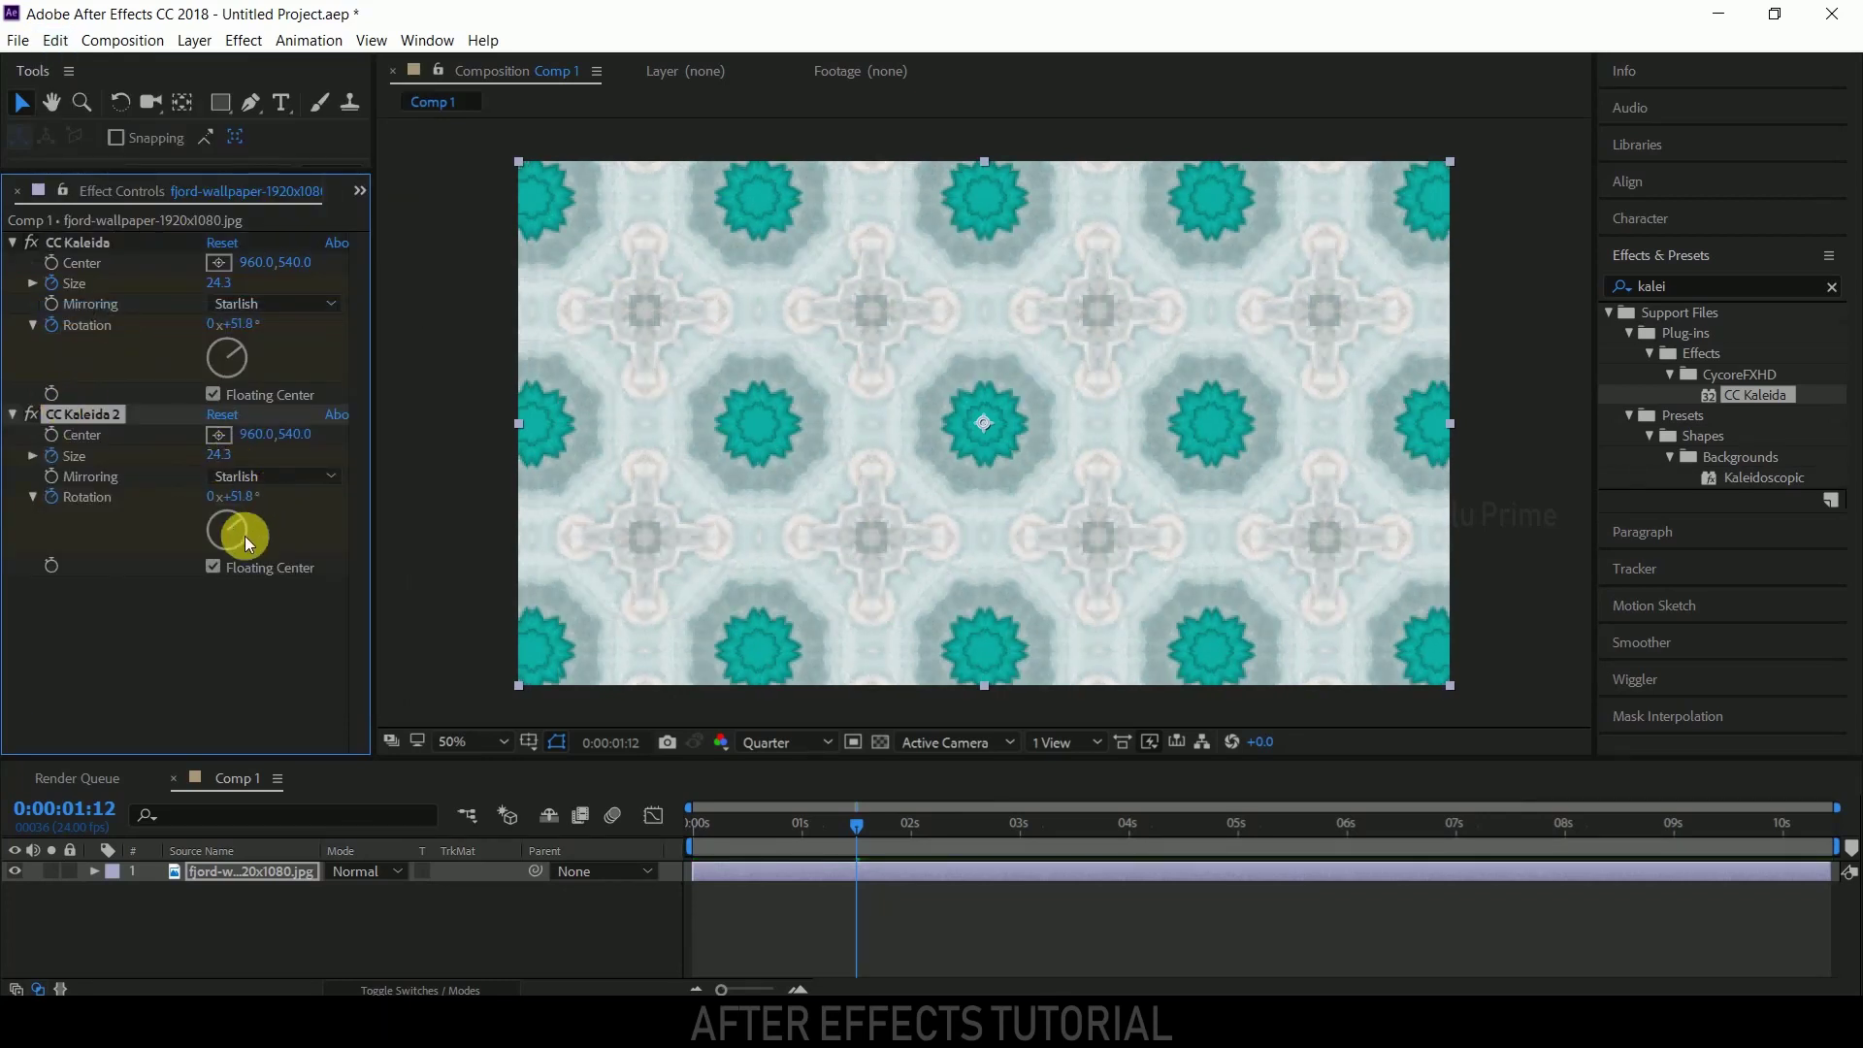
{"action": "left_click_drag", "start_coordinate": [856, 827], "coordinate": [23, 699]}
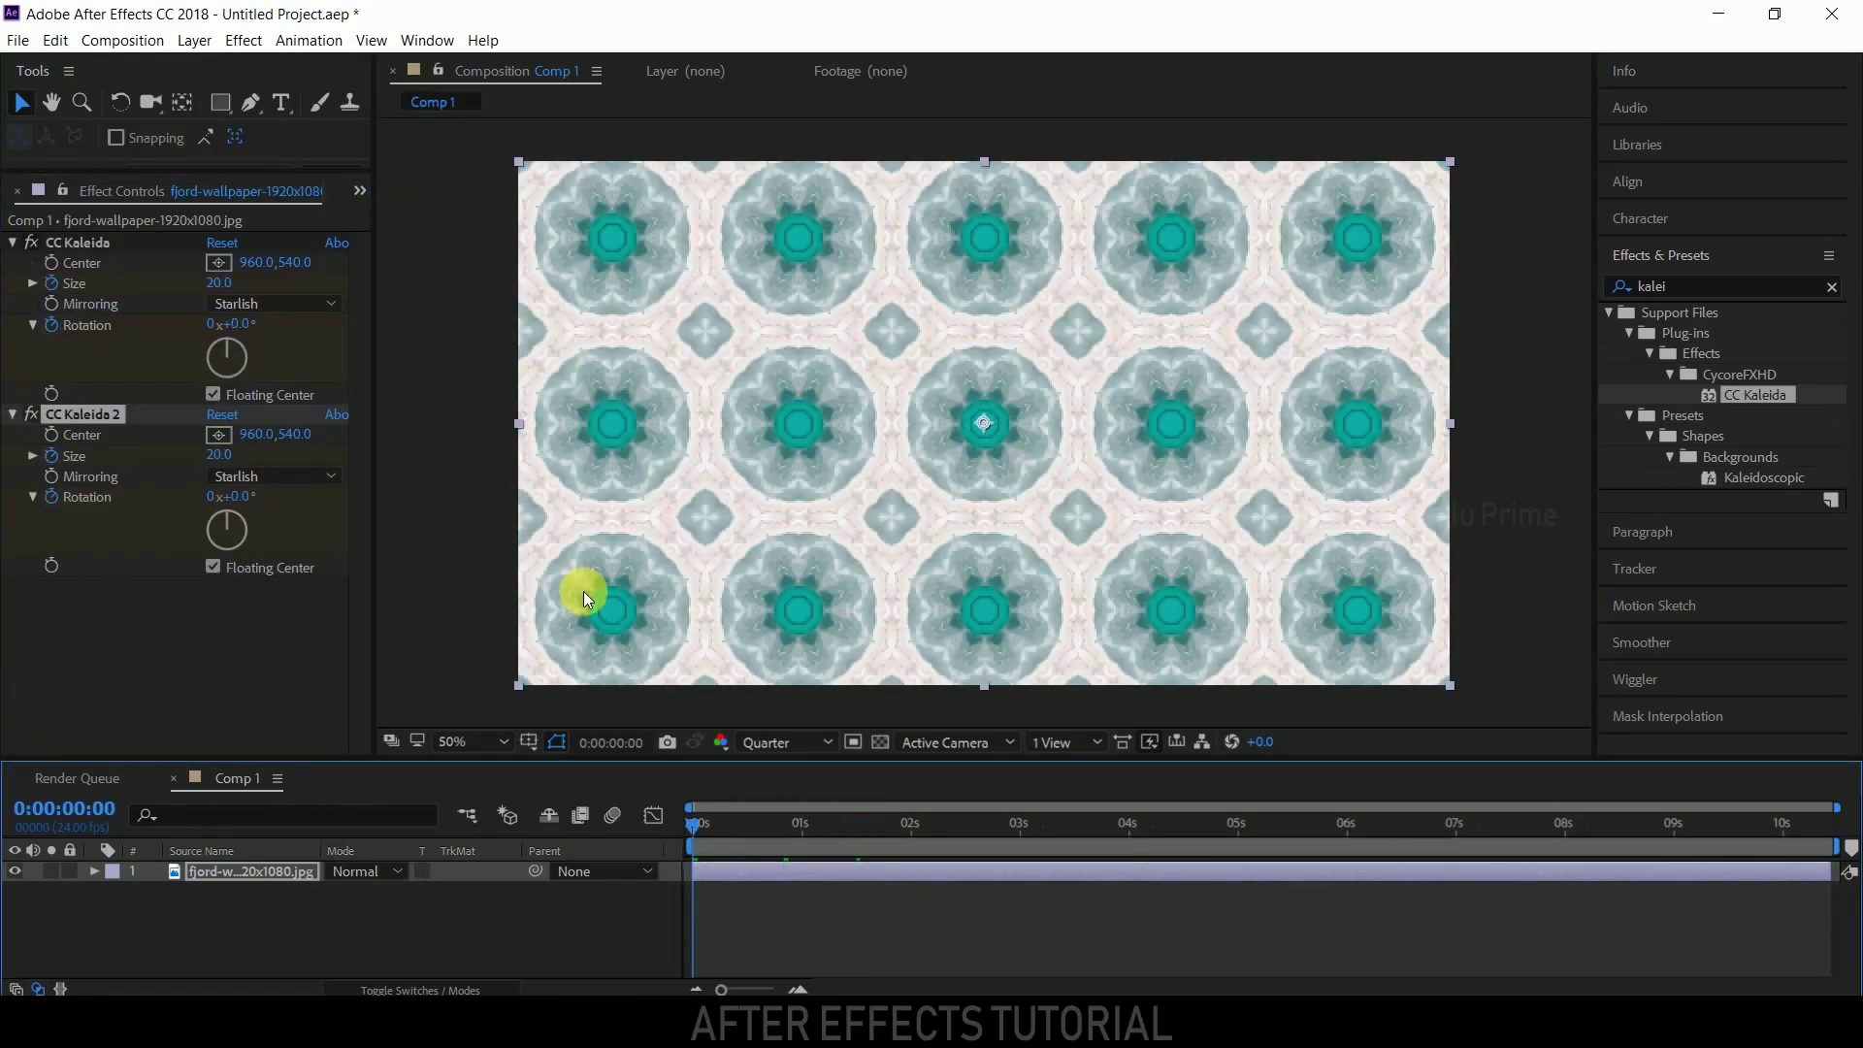
{"action": "left_click", "coordinate": [53, 497]}
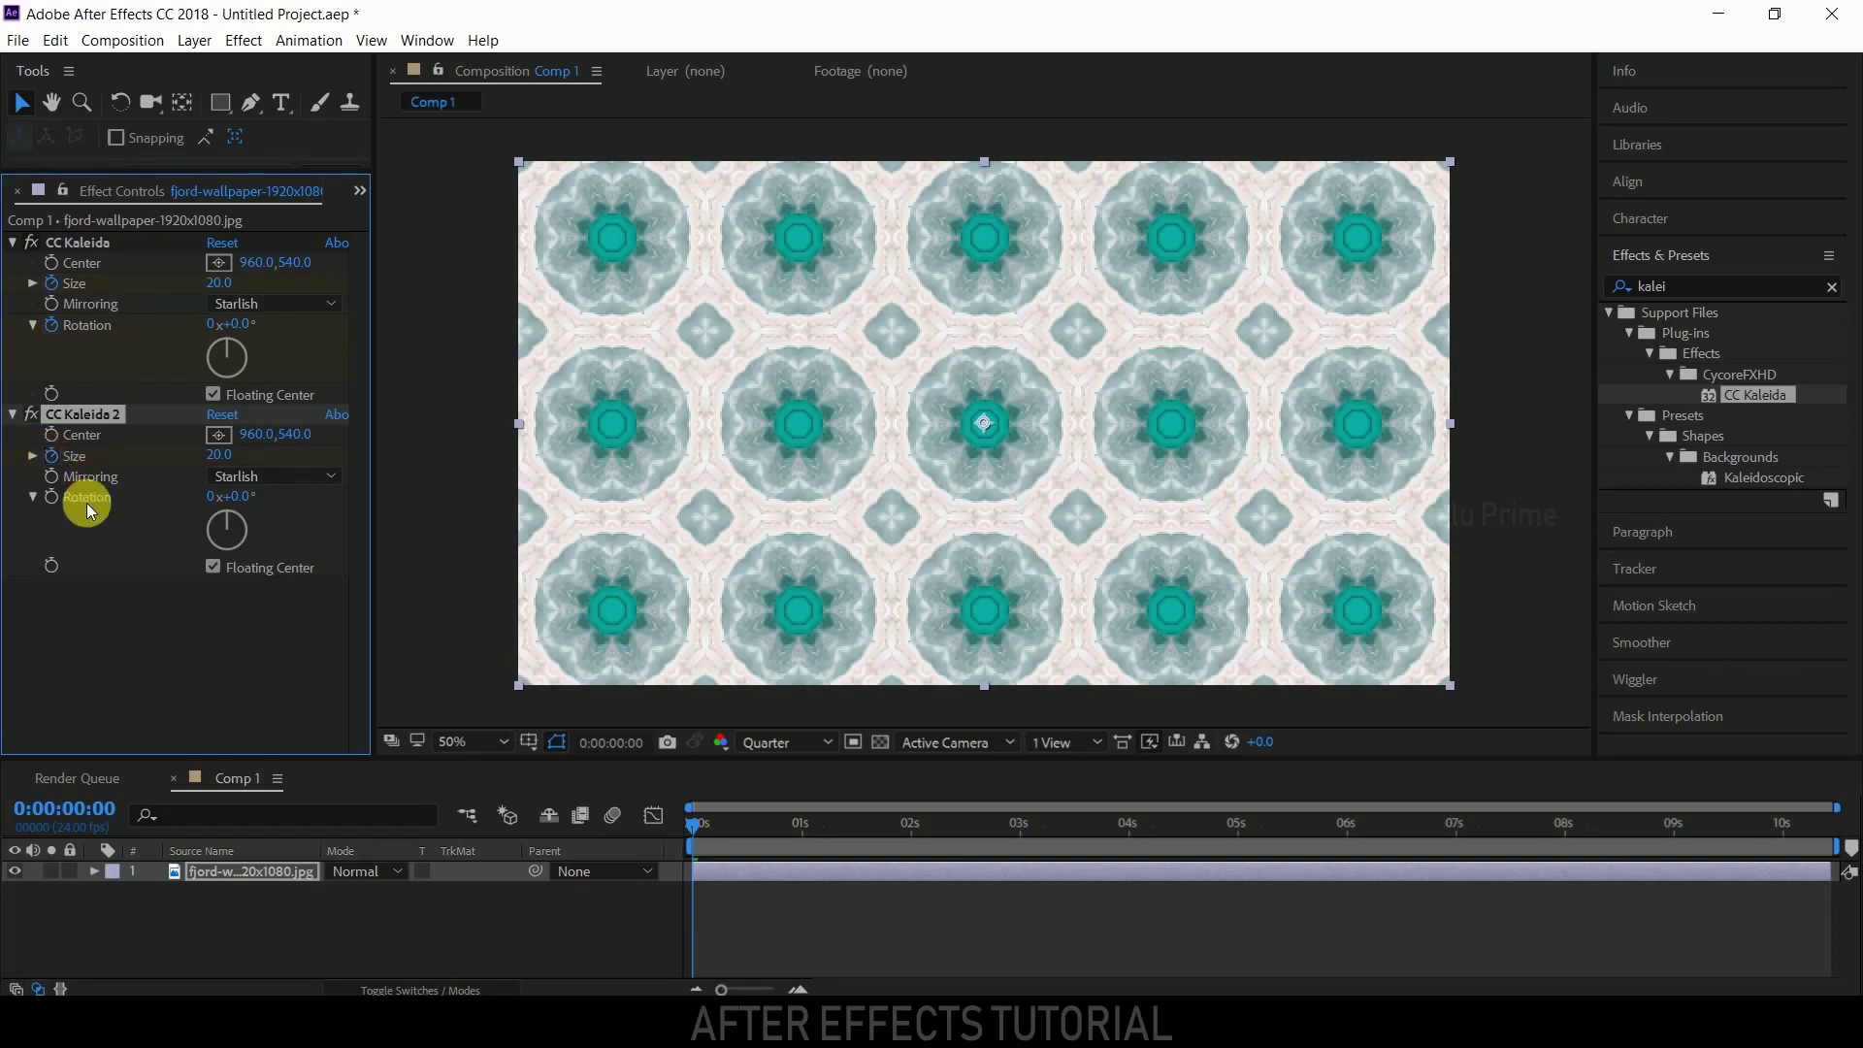
{"action": "left_click", "coordinate": [219, 455]}
{"action": "type", "text": "50"}
{"action": "key", "text": "Return"}
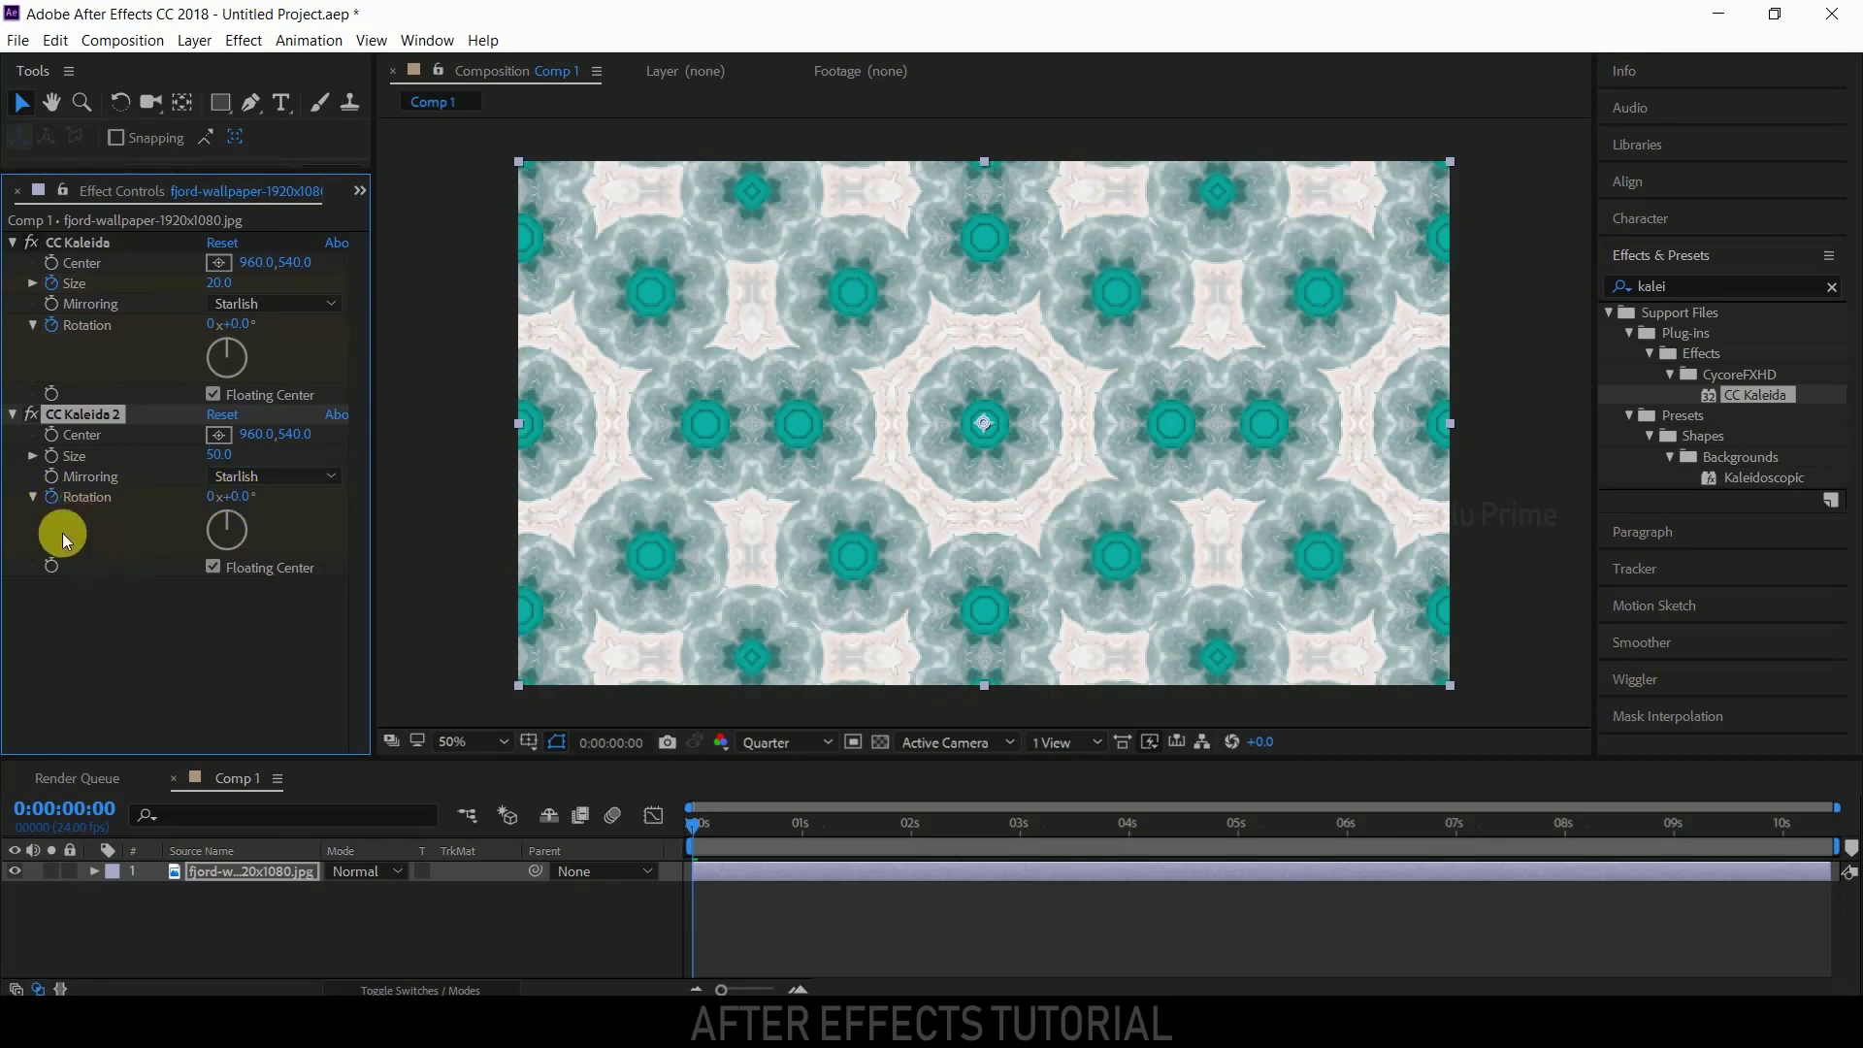
At the last frame, set CC Kaleida 2 Rotation to 2x and preview the stacked effects
{"action": "left_click_drag", "start_coordinate": [714, 818], "coordinate": [1844, 778]}
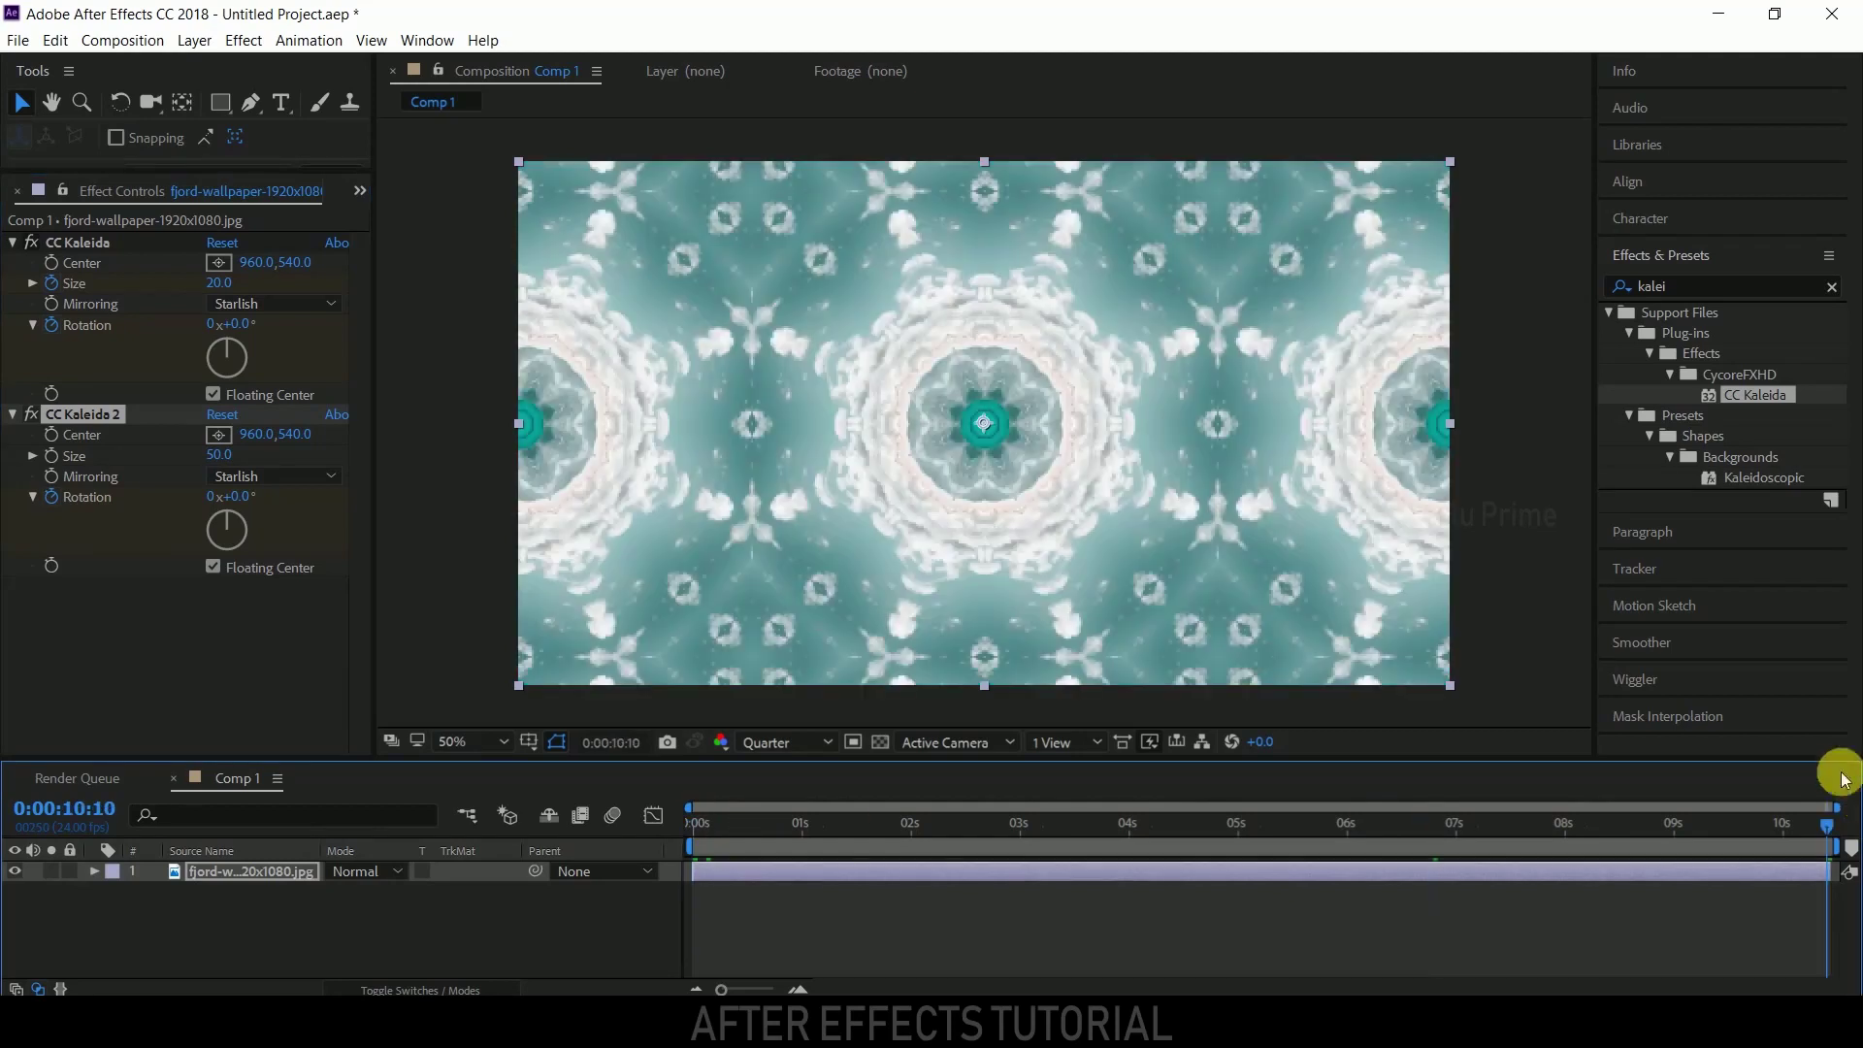
{"action": "left_click", "coordinate": [216, 496]}
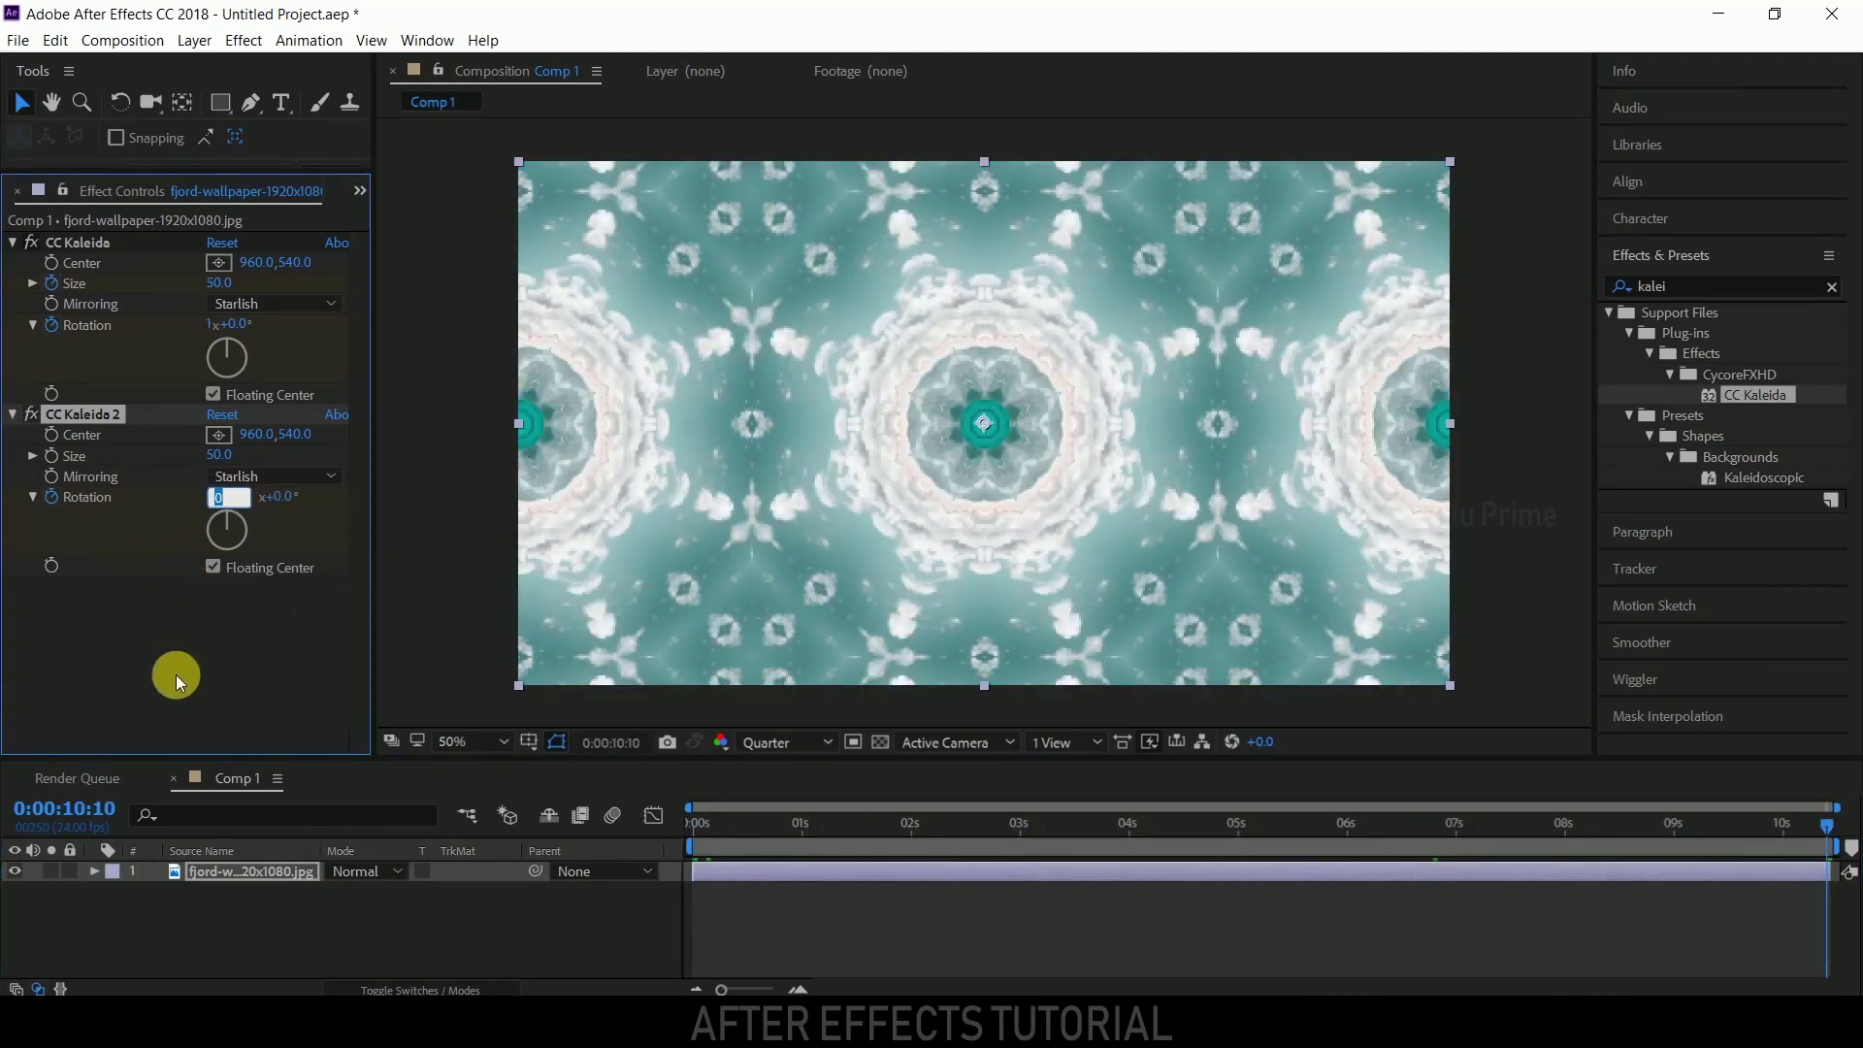
{"action": "type", "text": "2"}
{"action": "key", "text": "Return"}
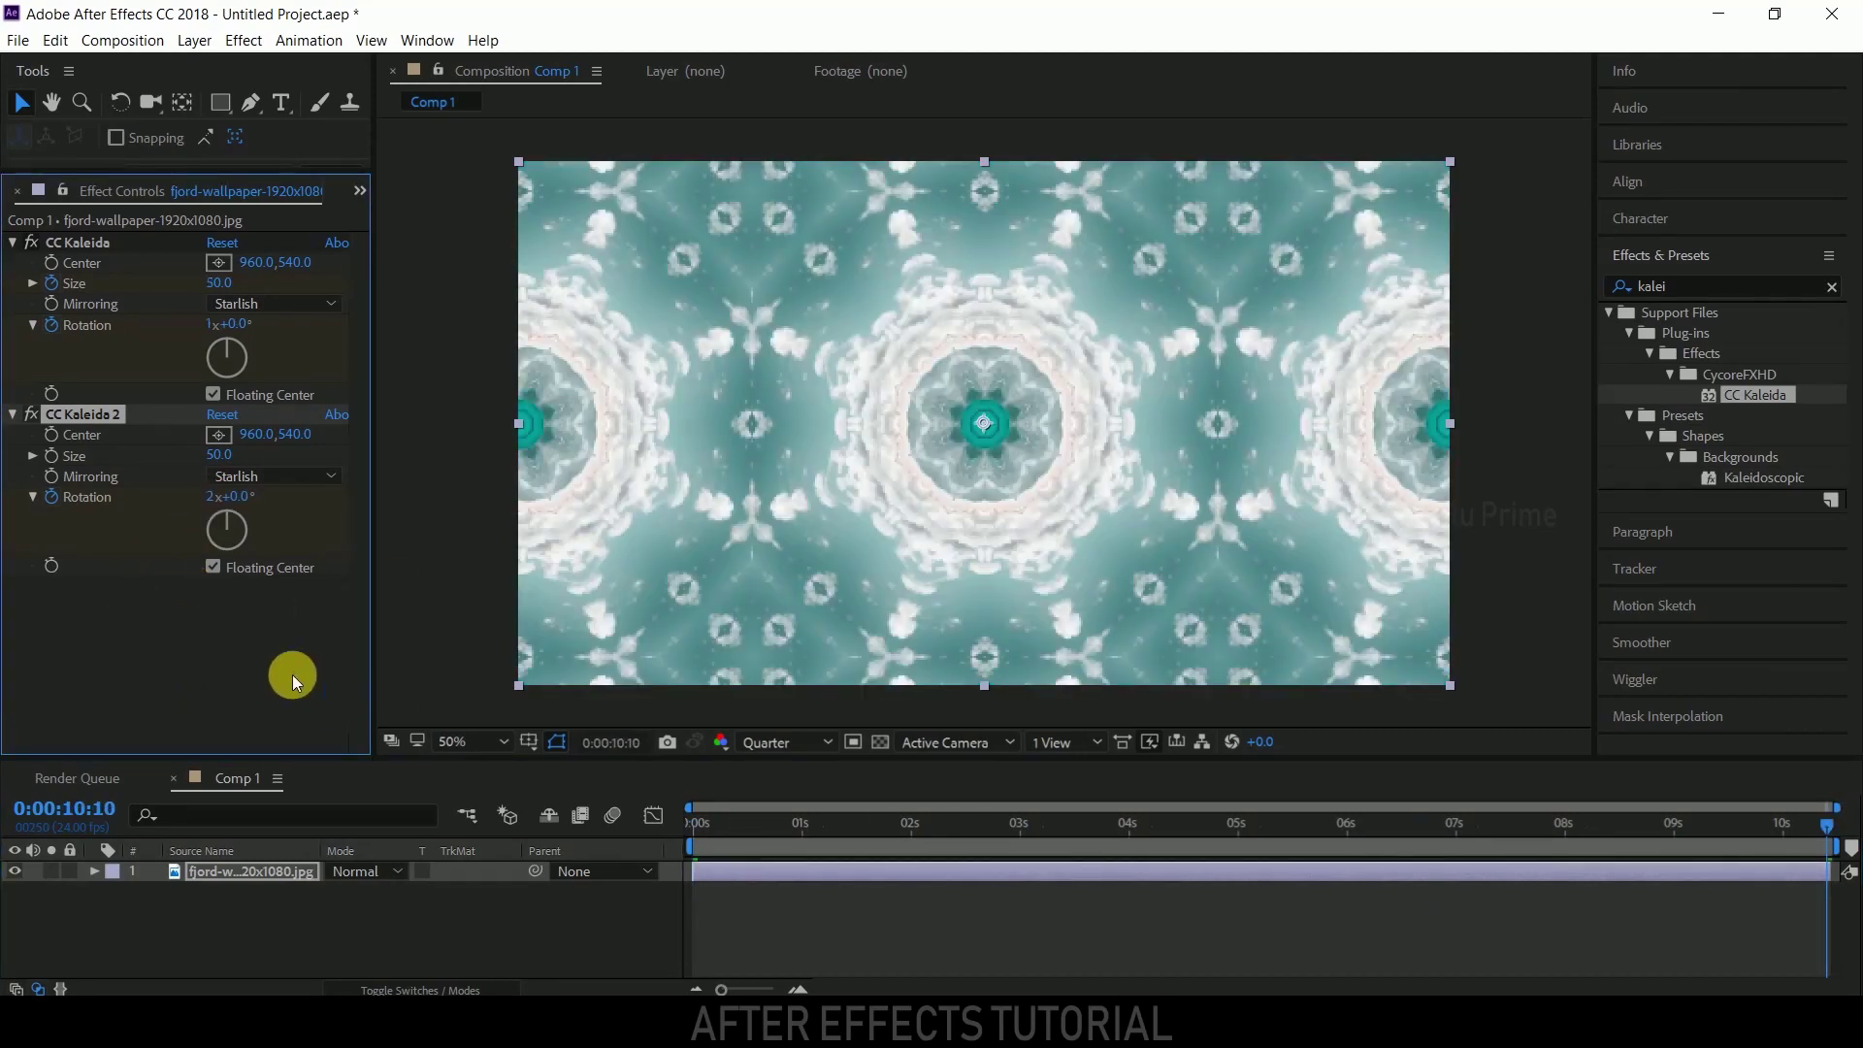
{"action": "key", "text": "space"}
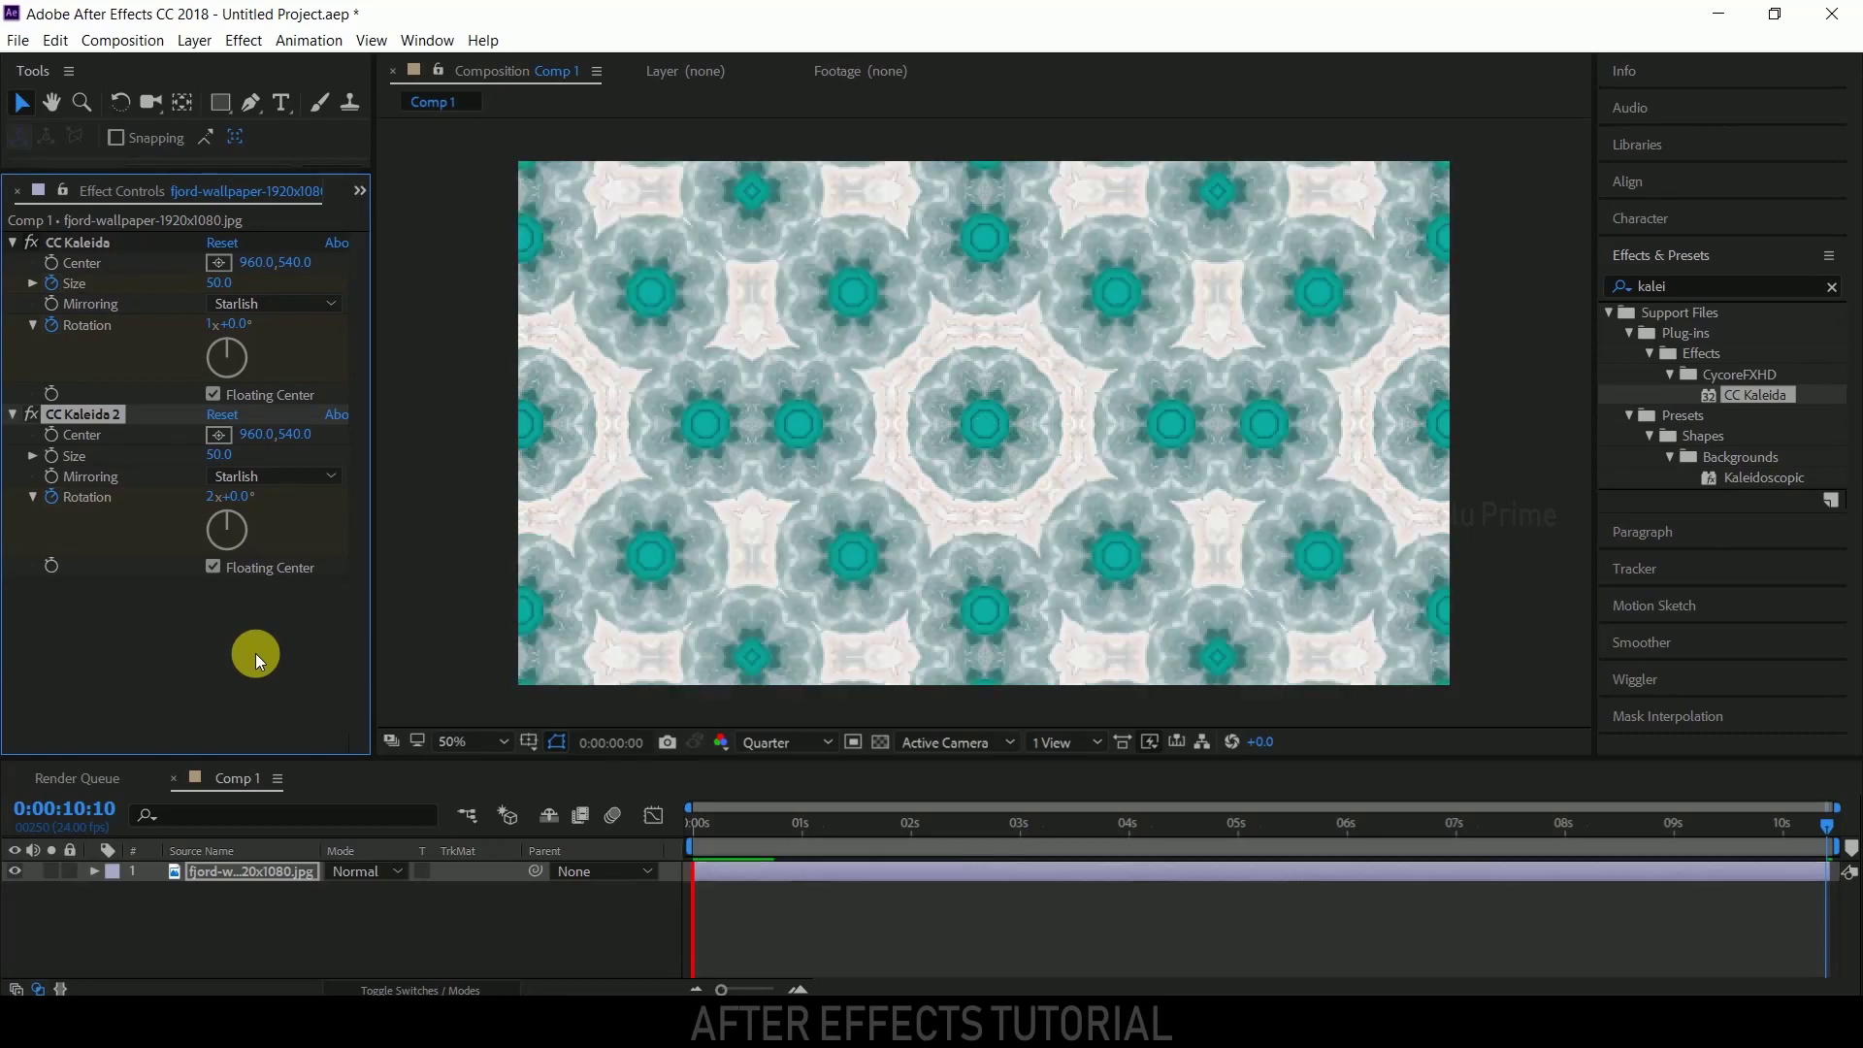